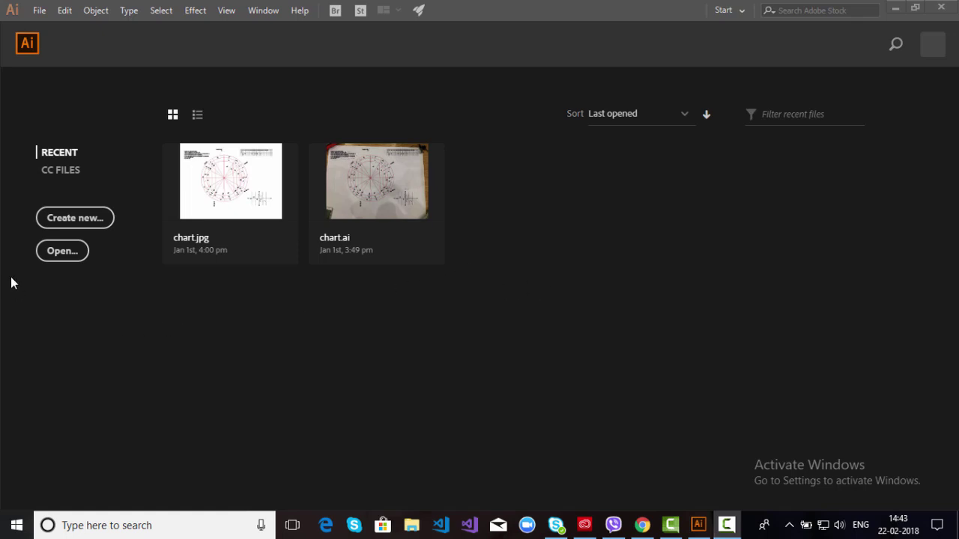
# Create a new blank document from the A4 preset under Print.
pyautogui.click(90, 223)
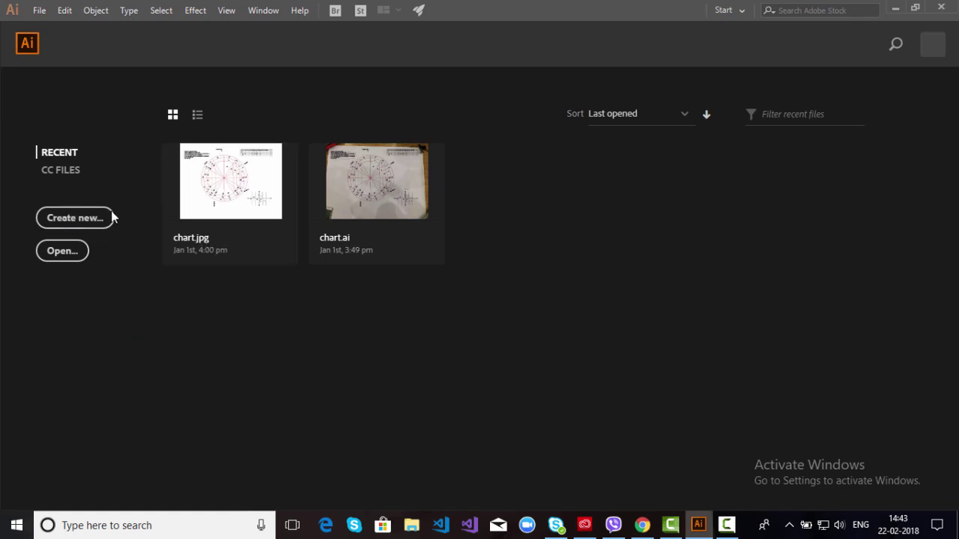
pyautogui.click(90, 218)
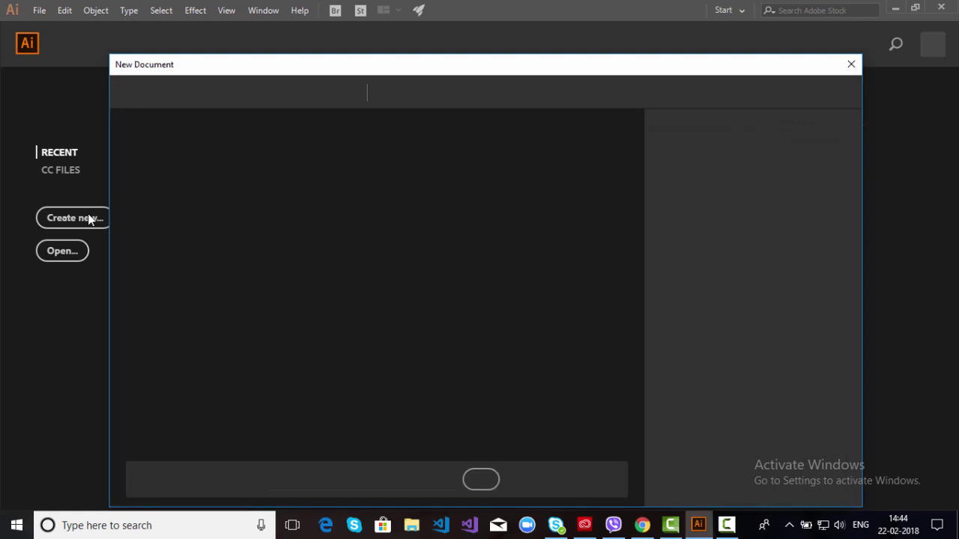
pyautogui.click(333, 214)
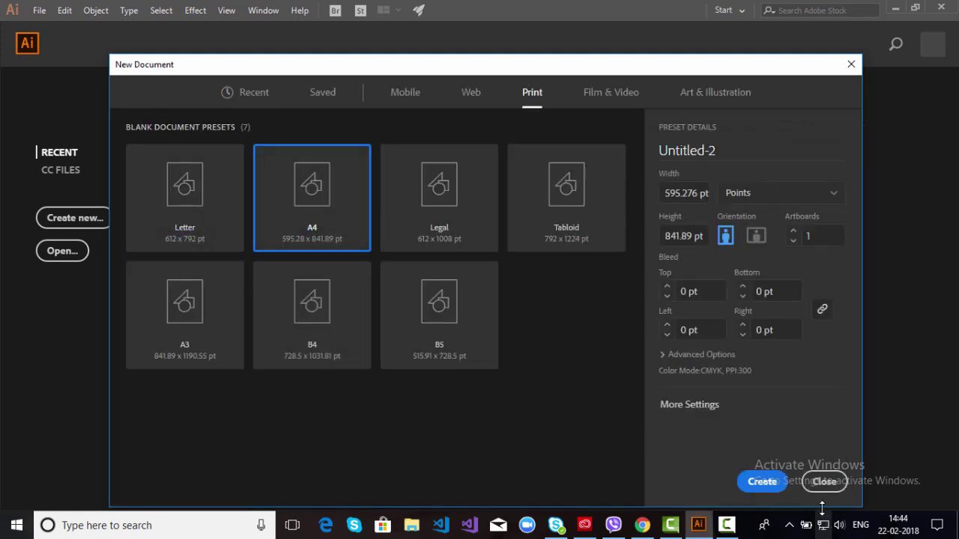
pyautogui.click(762, 481)
# Show the Appearance panel from the Window menu and place it beside the toolbar.
pyautogui.click(272, 15)
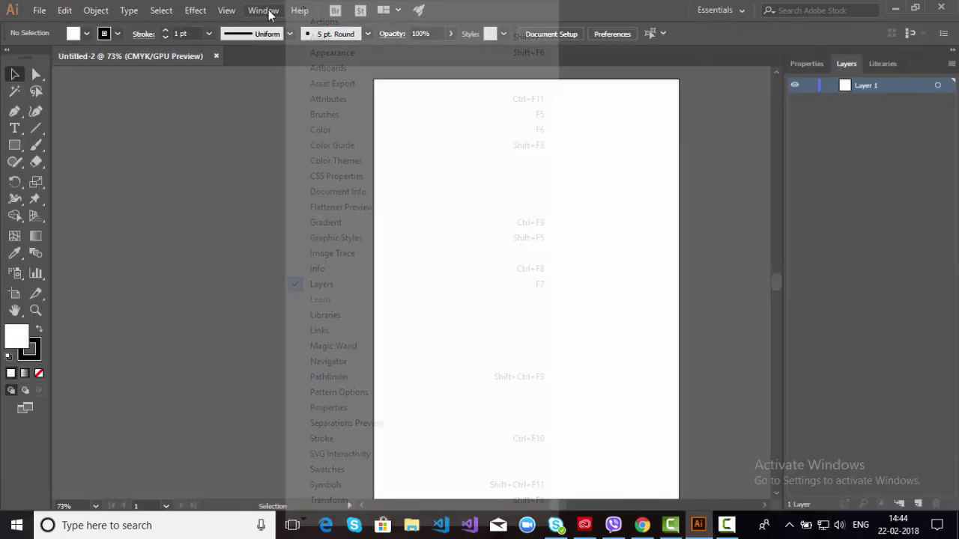
pyautogui.scroll(-1, 344, 262)
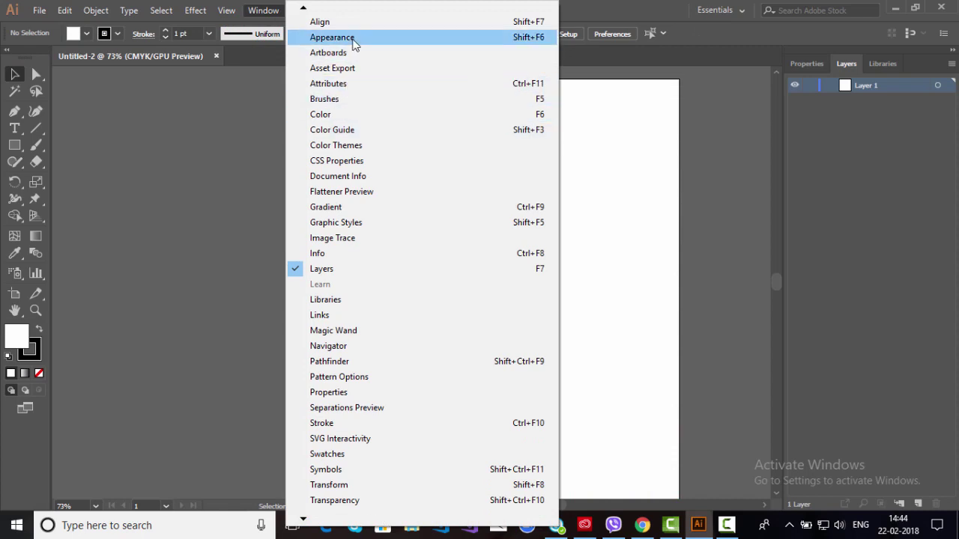
pyautogui.click(352, 37)
pyautogui.moveTo(522, 150); pyautogui.dragTo(161, 109)
pyautogui.scroll(1, 598, 252)
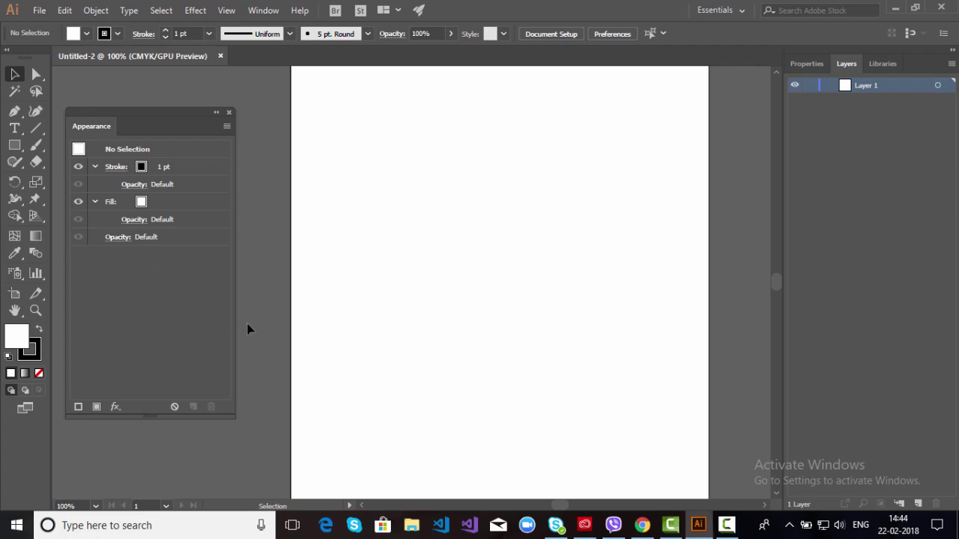
# Draw a 280 × 215 pt rectangle in the upper middle of the page and fill it dark red.
pyautogui.click(15, 145)
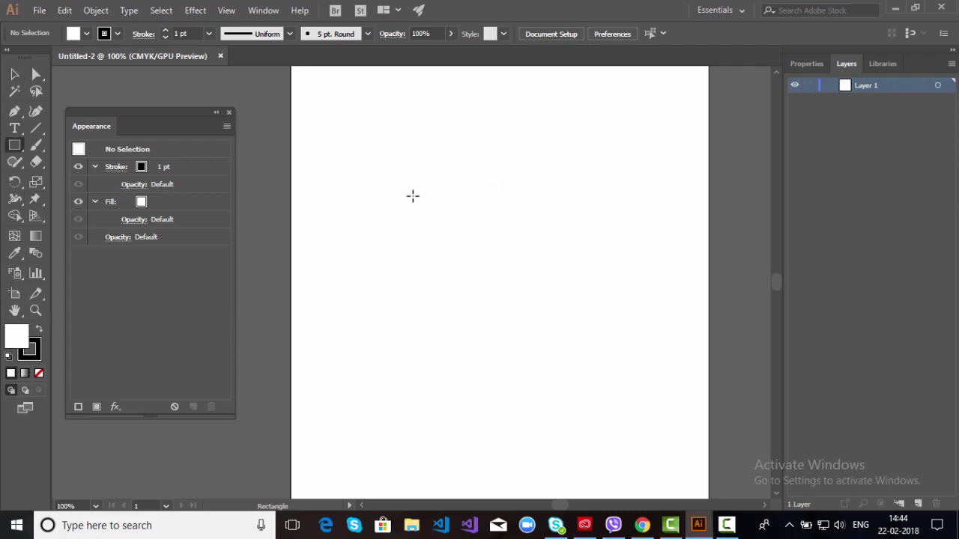
pyautogui.moveTo(402, 188)
pyautogui.mouseDown()
pyautogui.moveTo(584, 313)
pyautogui.moveTo(599, 339)
pyautogui.mouseUp()
pyautogui.press('v')
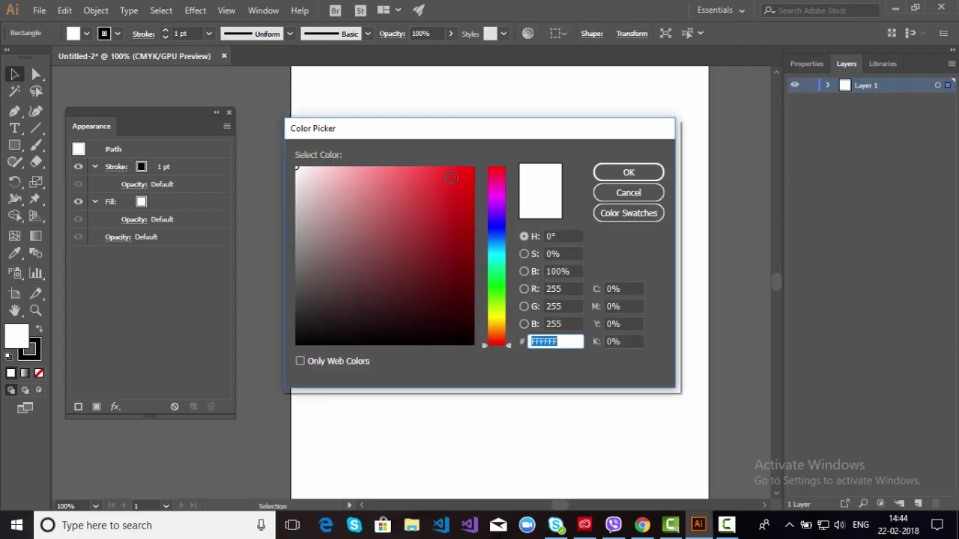
pyautogui.moveTo(463, 245)
pyautogui.mouseDown()
pyautogui.moveTo(456, 194)
pyautogui.moveTo(462, 229)
pyautogui.mouseUp()
pyautogui.click(628, 172)
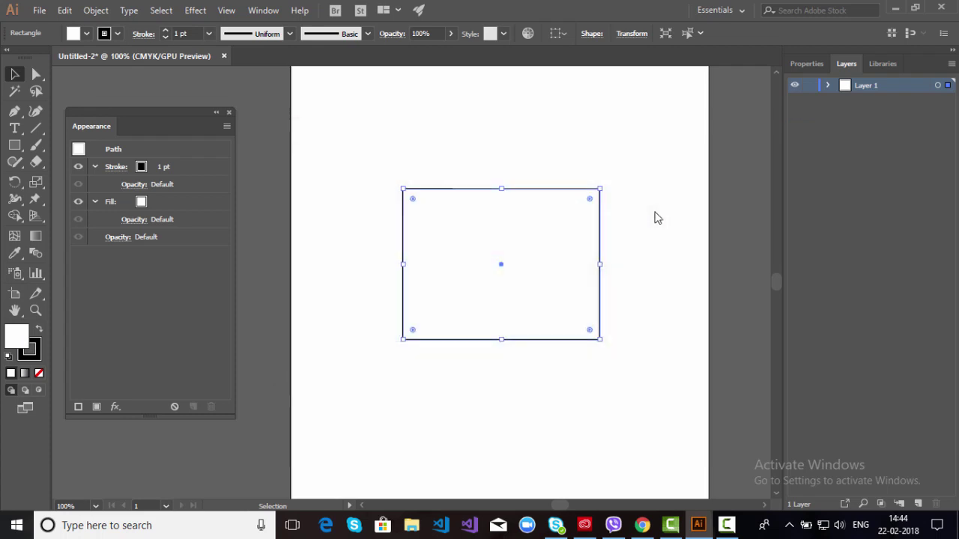
pyautogui.hotkey('ctrl', '=')
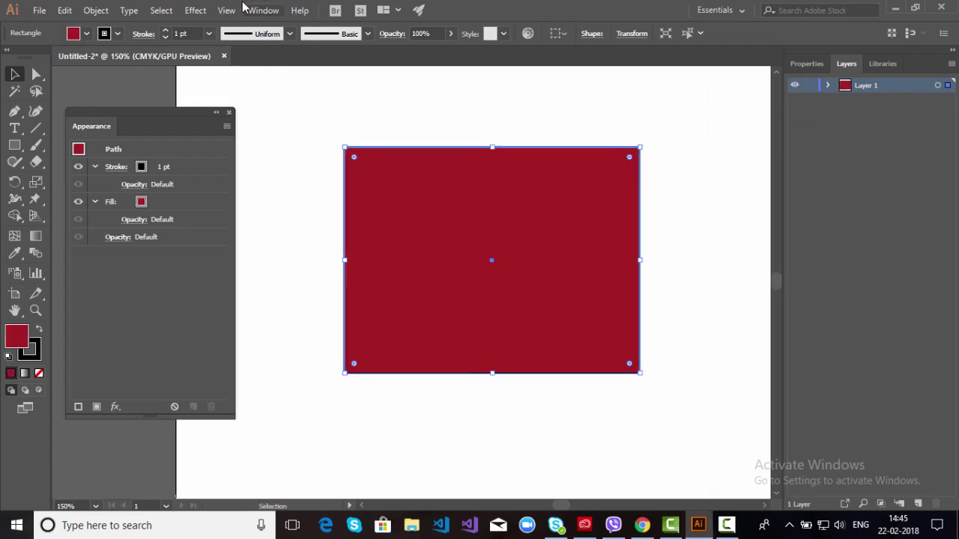
# Apply a Drop Shadow effect with Multiply 75%, 7 pt offsets and 5 pt blur.
pyautogui.click(195, 10)
pyautogui.moveTo(262, 170)
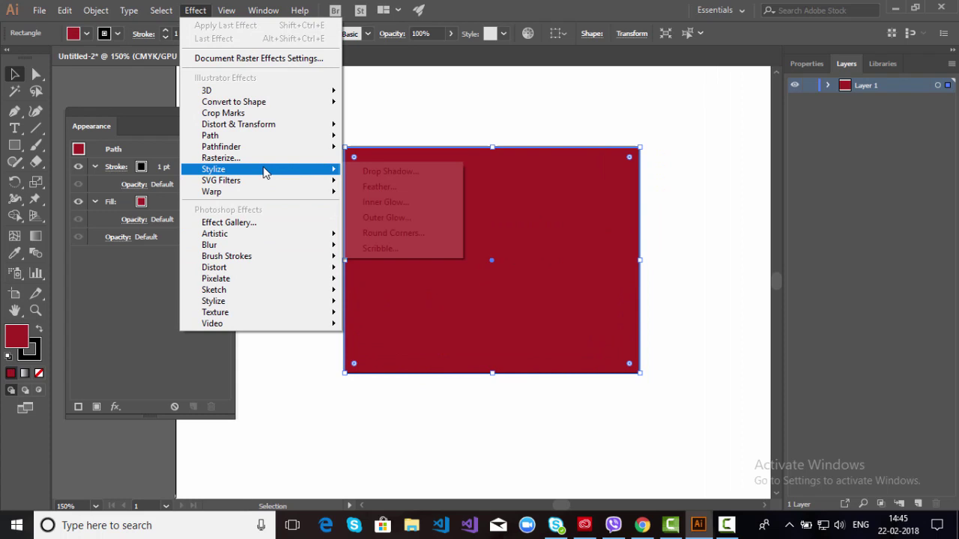
pyautogui.click(388, 171)
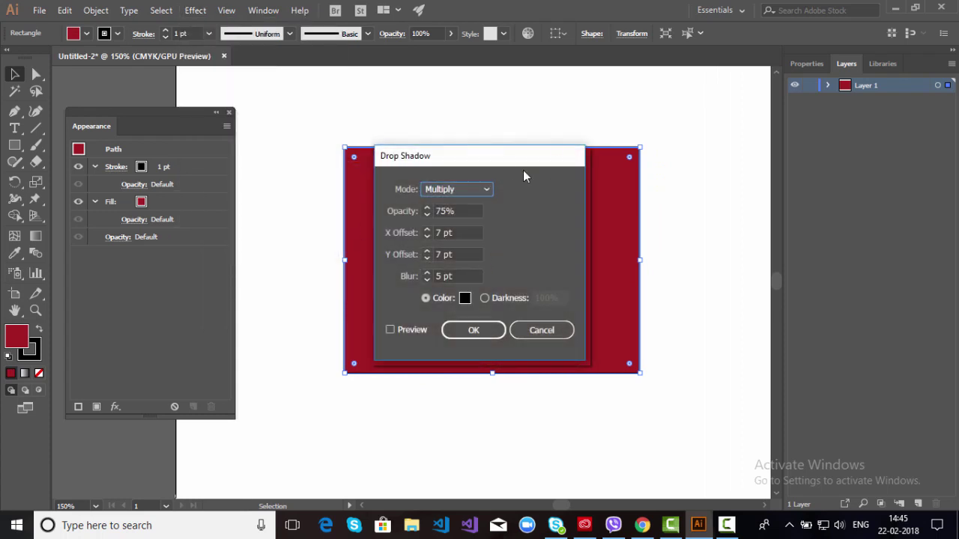
pyautogui.moveTo(523, 159); pyautogui.dragTo(783, 139)
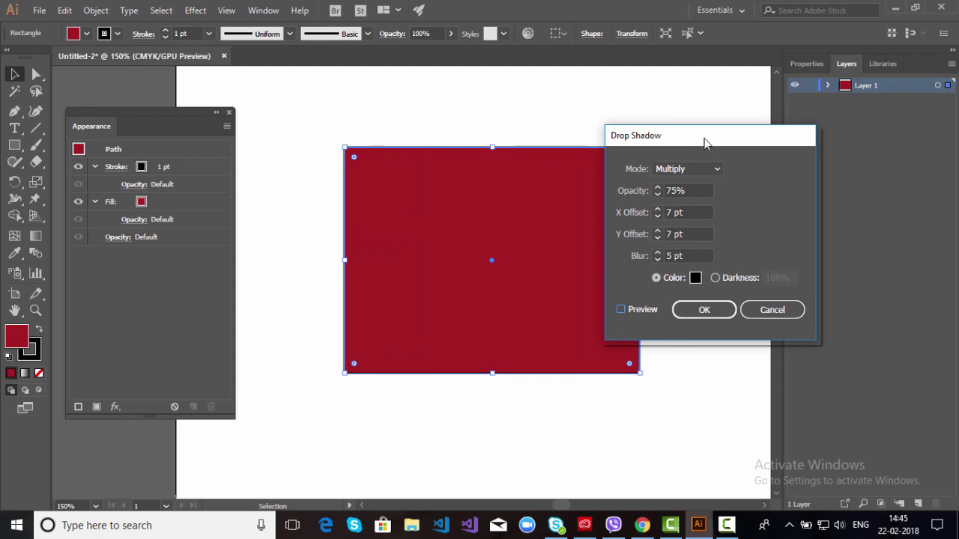
pyautogui.hotkey('alt', 'p')
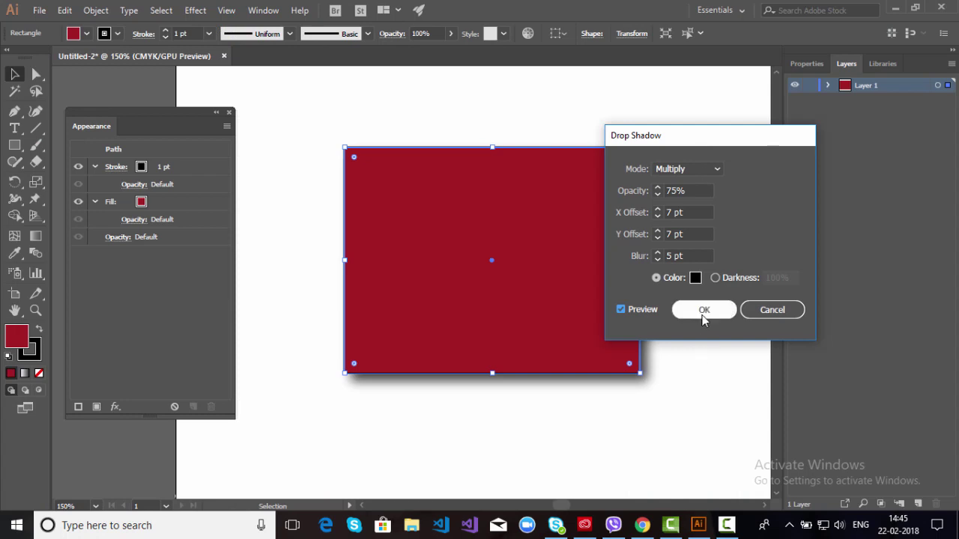
pyautogui.click(704, 311)
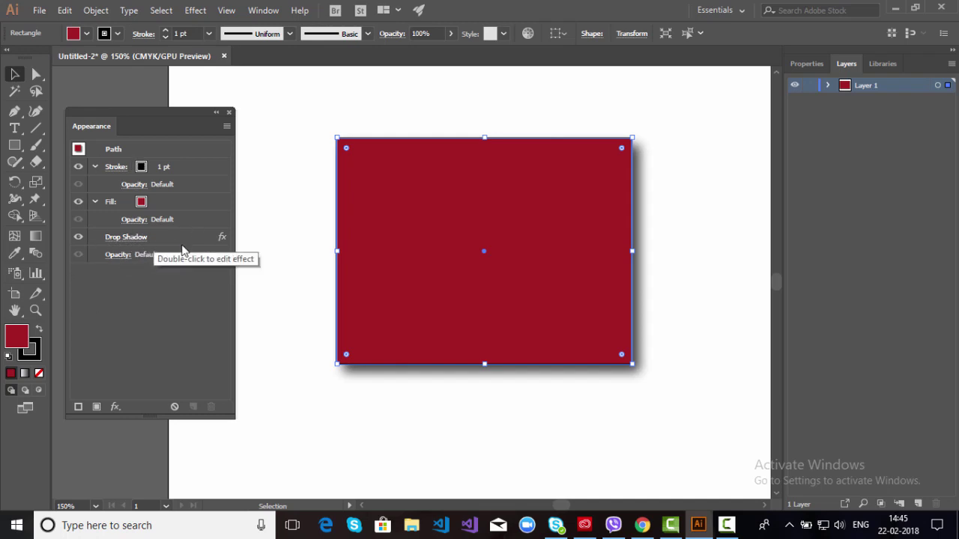
pyautogui.moveTo(132, 112); pyautogui.dragTo(142, 106)
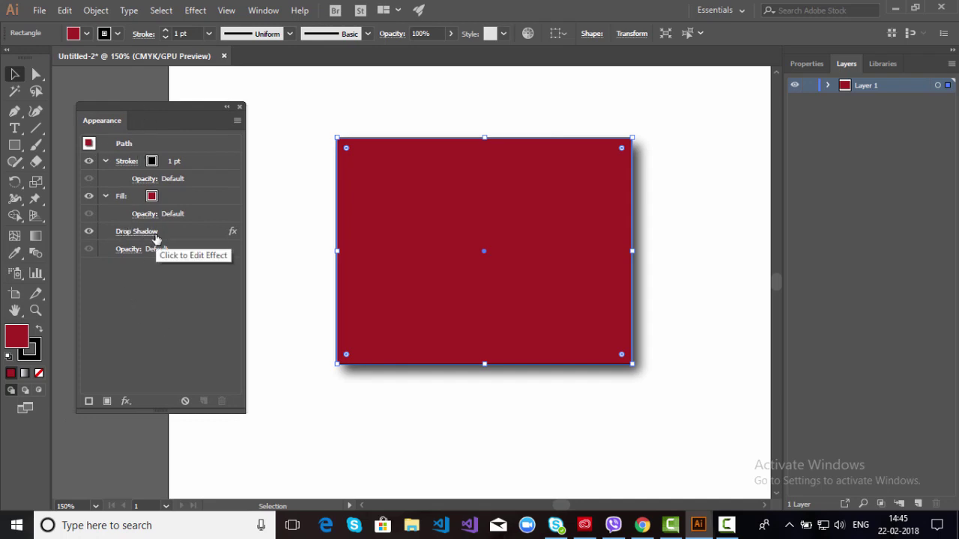
pyautogui.click(88, 232)
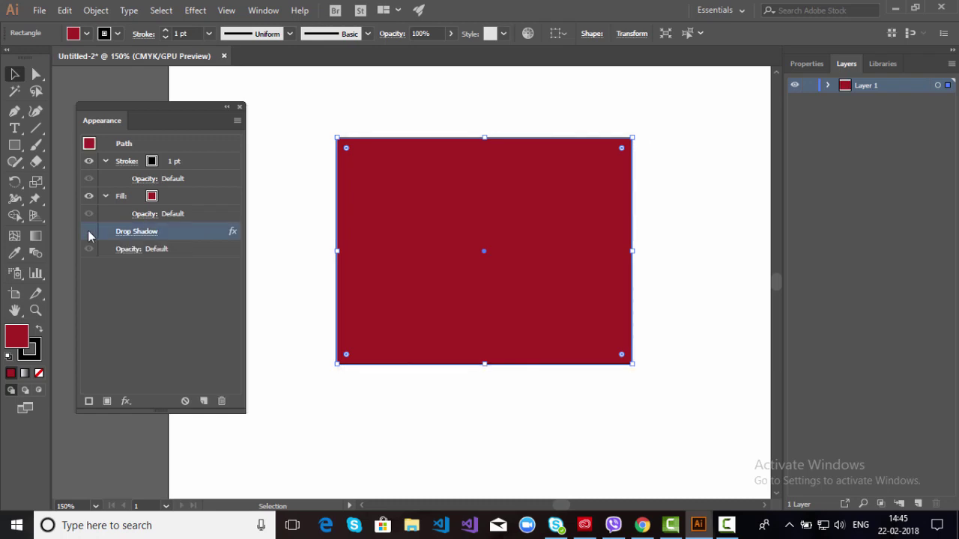
pyautogui.click(89, 232)
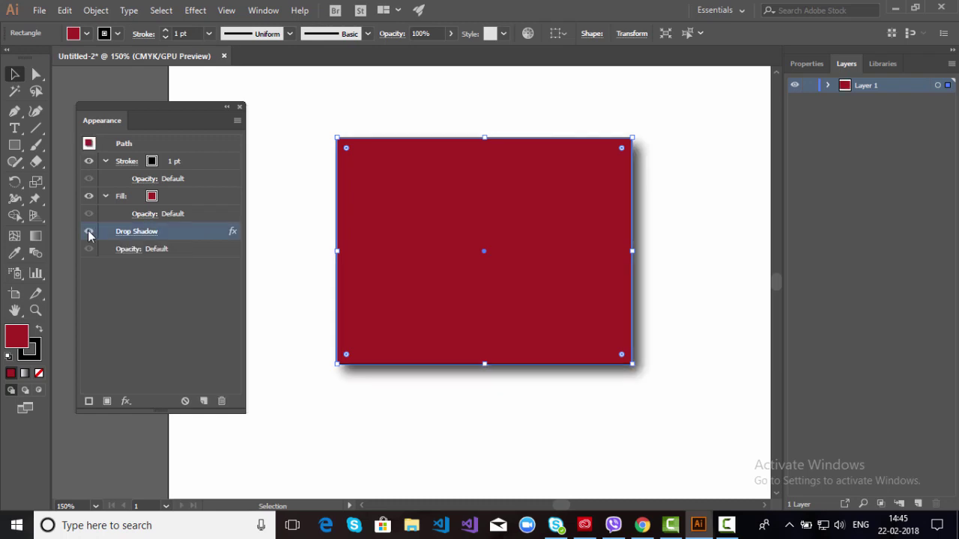
# Edit the existing Drop Shadow from the Appearance panel, setting its Opacity to 50%.
pyautogui.click(130, 237)
pyautogui.moveTo(723, 127); pyautogui.dragTo(778, 140)
pyautogui.moveTo(741, 191); pyautogui.dragTo(717, 191)
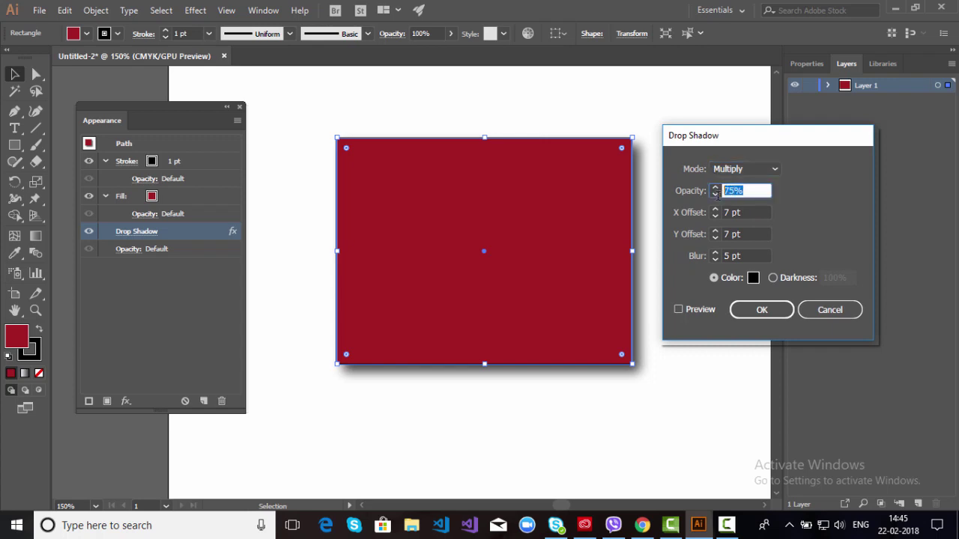
pyautogui.write('50')
pyautogui.click(783, 310)
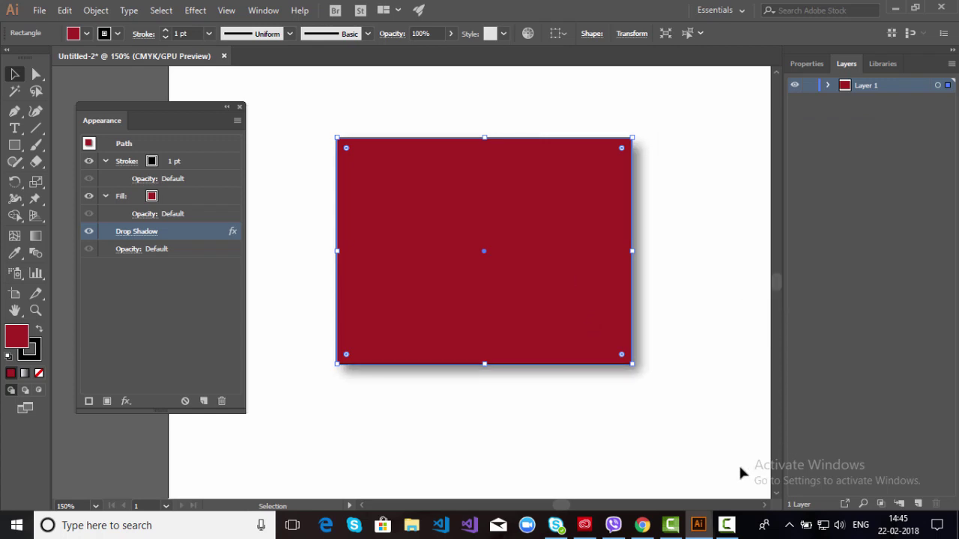
# Undo an accidental Clear Appearance, then delete only the Drop Shadow entry from the Appearance panel.
pyautogui.click(185, 402)
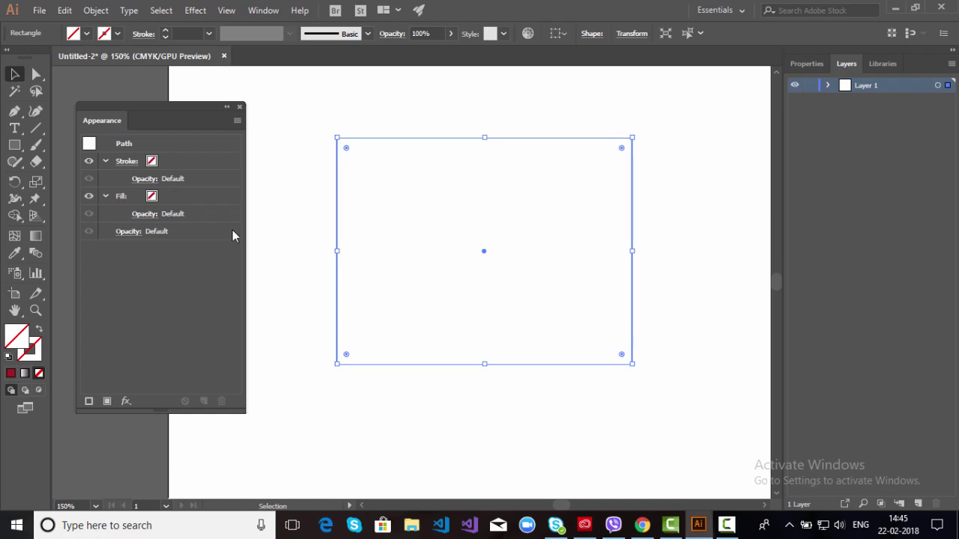
pyautogui.hotkey('ctrl', 'z')
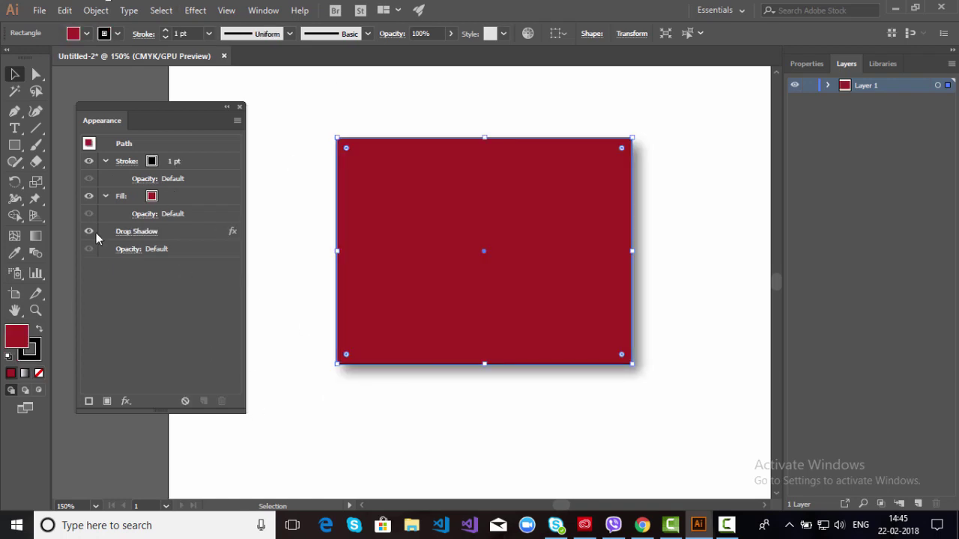
pyautogui.click(178, 234)
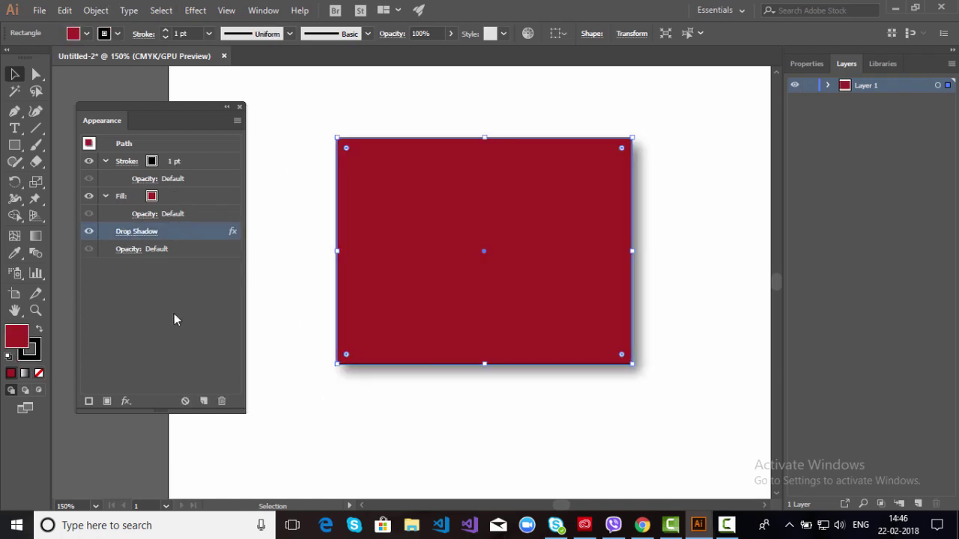
pyautogui.click(223, 402)
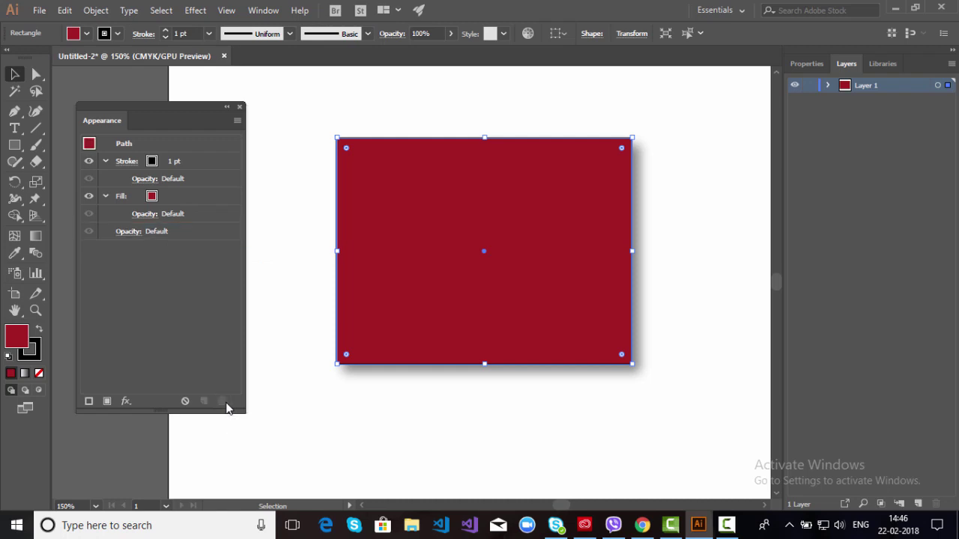
# Select the red rectangle and change its black stroke weight to 10 pt.
pyautogui.click(691, 370)
pyautogui.moveTo(473, 251); pyautogui.dragTo(487, 269)
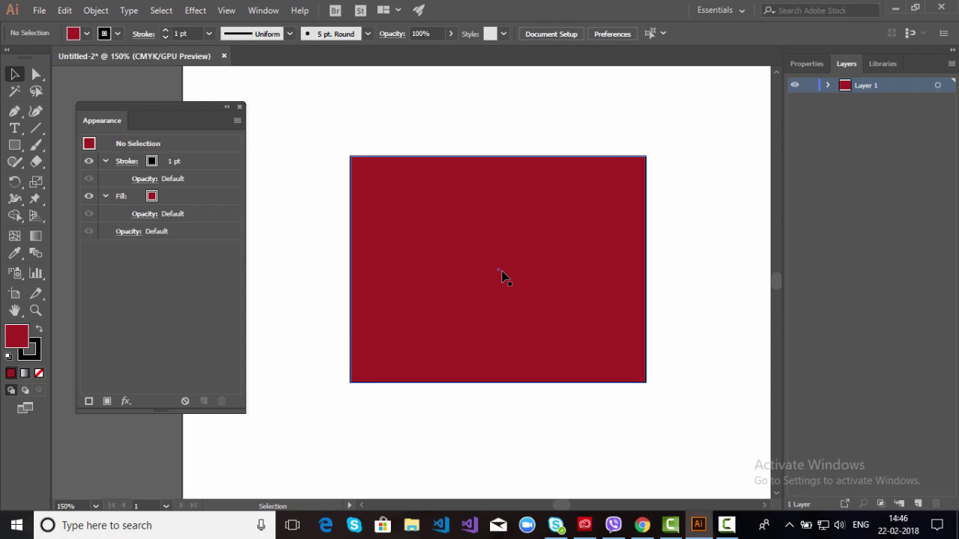
pyautogui.click(209, 33)
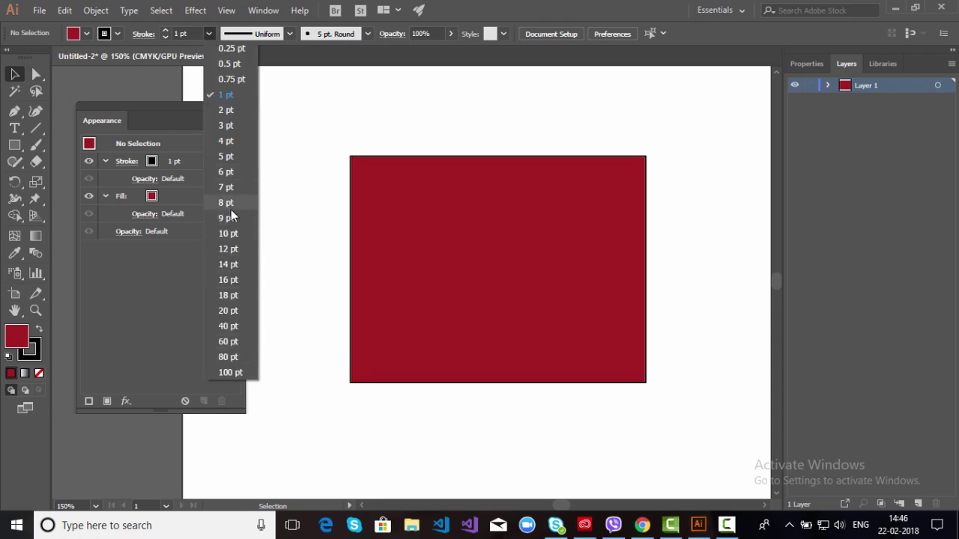
pyautogui.press('Escape')
pyautogui.click(443, 253)
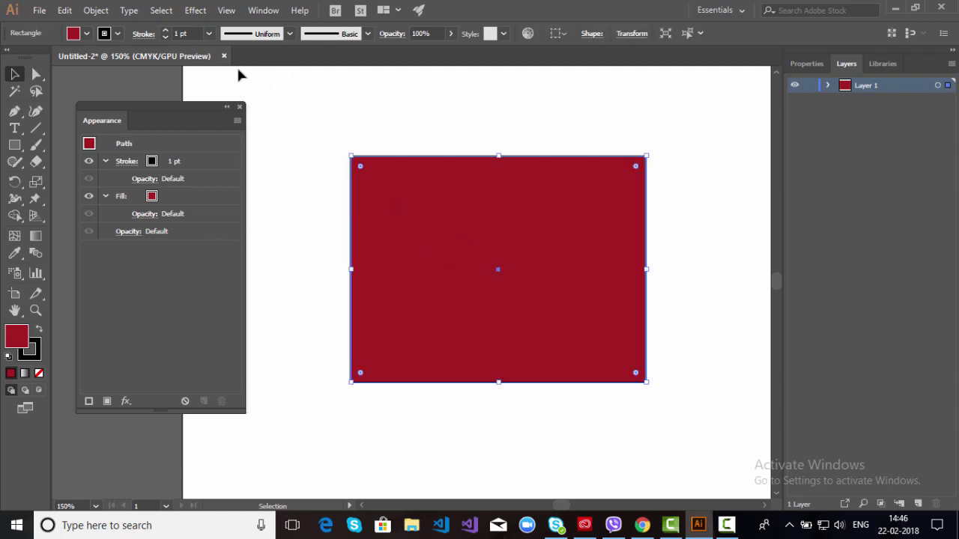
pyautogui.click(209, 34)
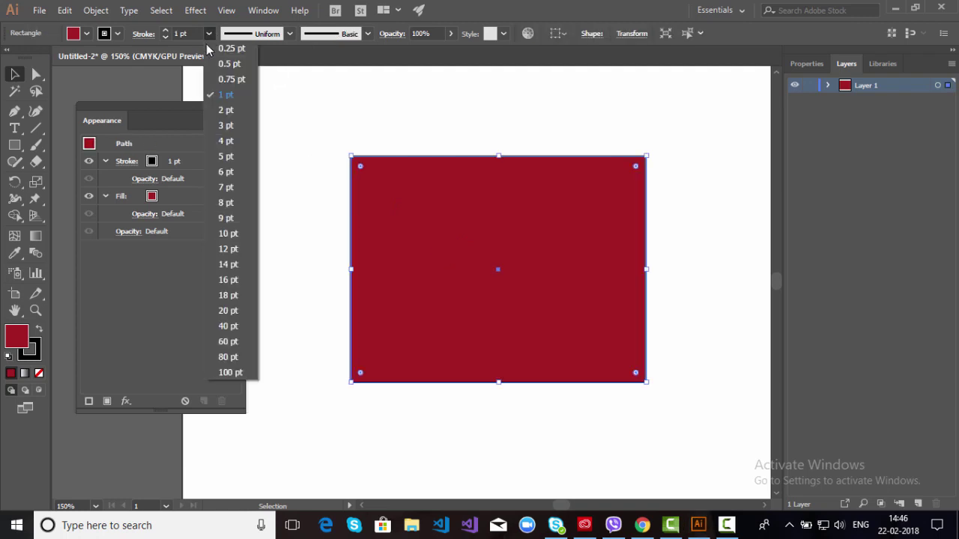
pyautogui.click(229, 233)
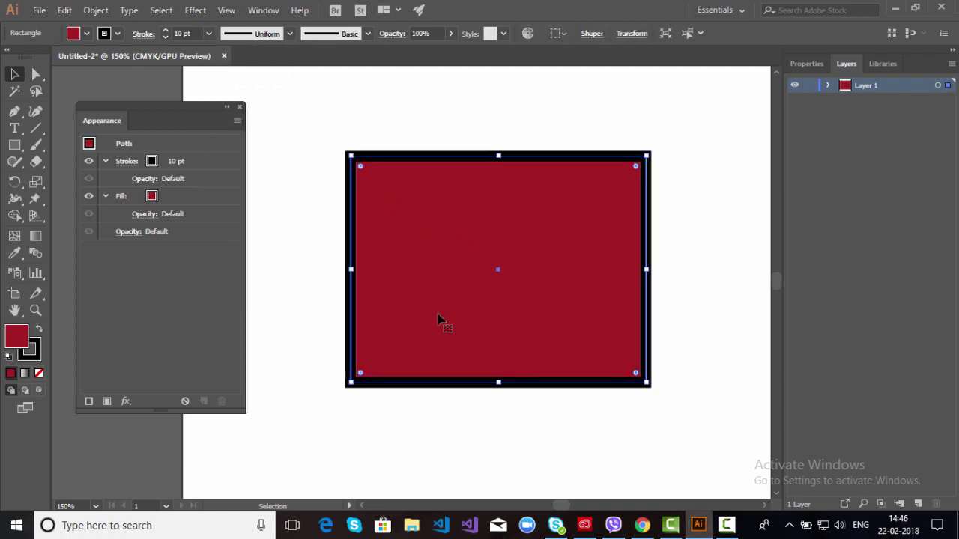
pyautogui.scroll(1, 417, 307)
pyautogui.scroll(1, 382, 239)
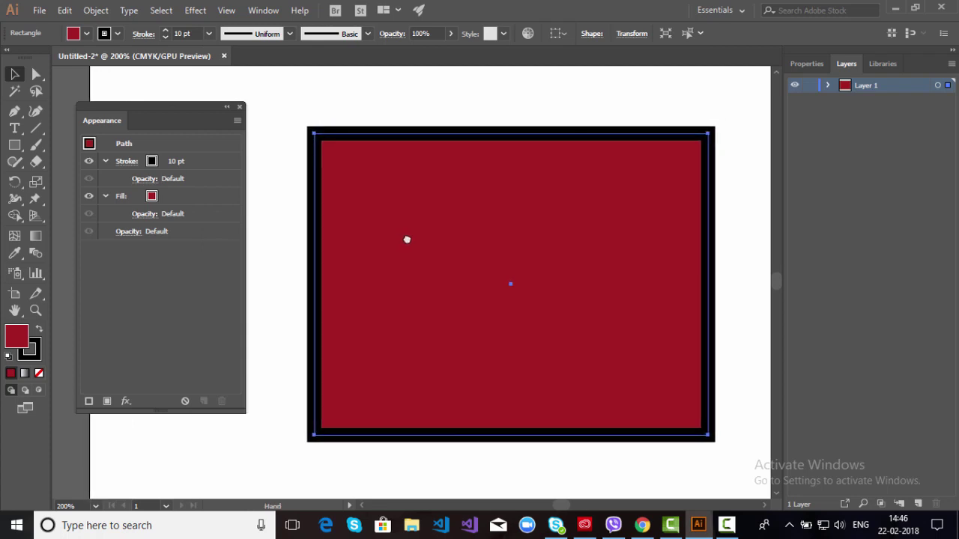
# Add a new stroke in the Appearance panel using the CMYK Yellow swatch at 6 pt.
pyautogui.moveTo(164, 106); pyautogui.dragTo(146, 83)
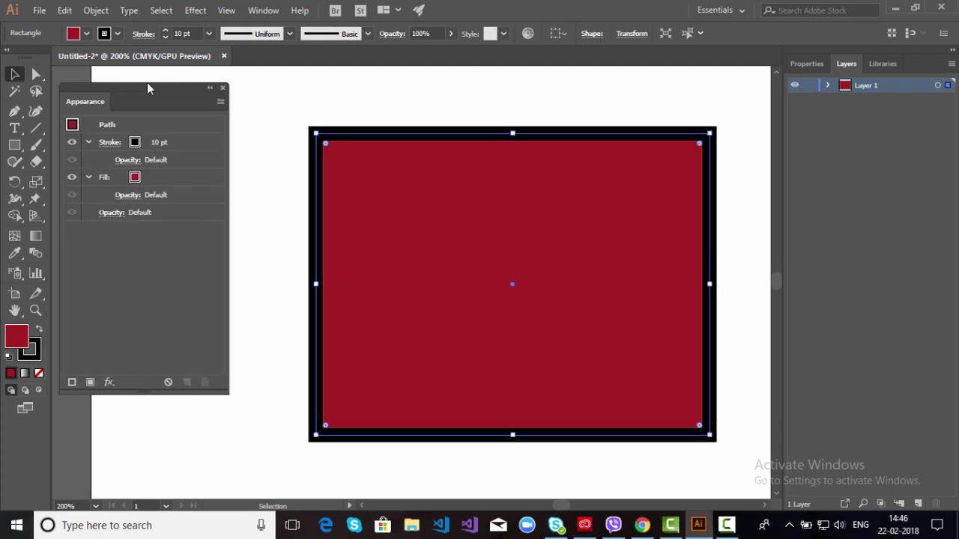
pyautogui.click(72, 383)
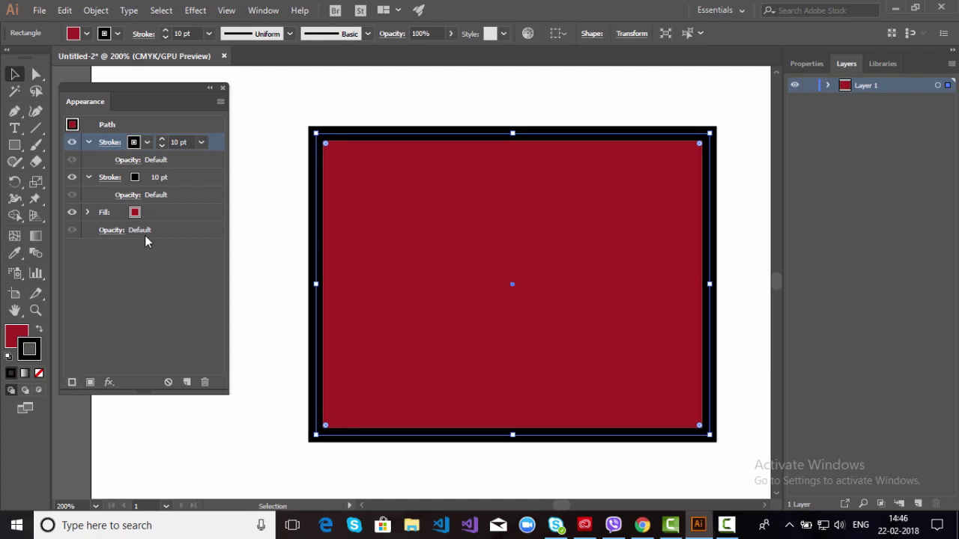
pyautogui.click(147, 143)
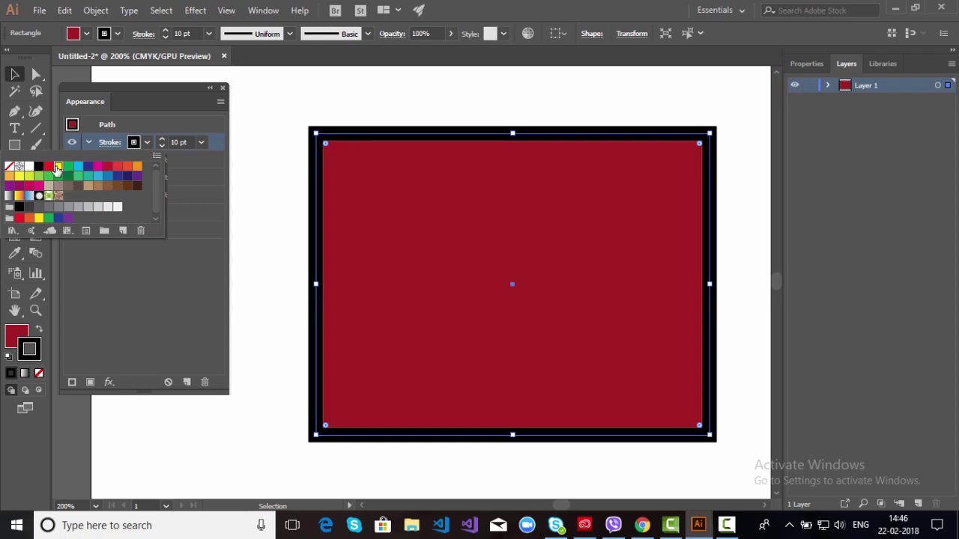
pyautogui.click(58, 166)
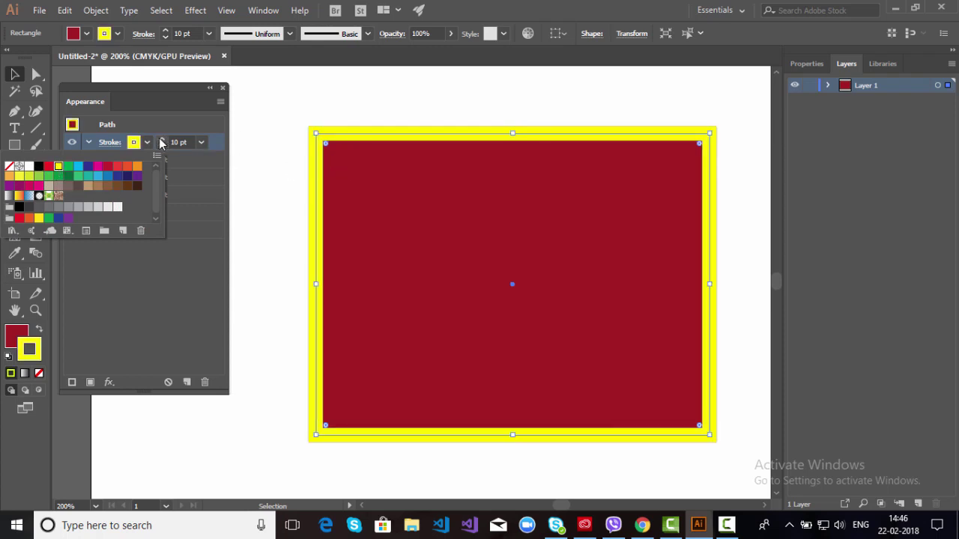
pyautogui.click(202, 143)
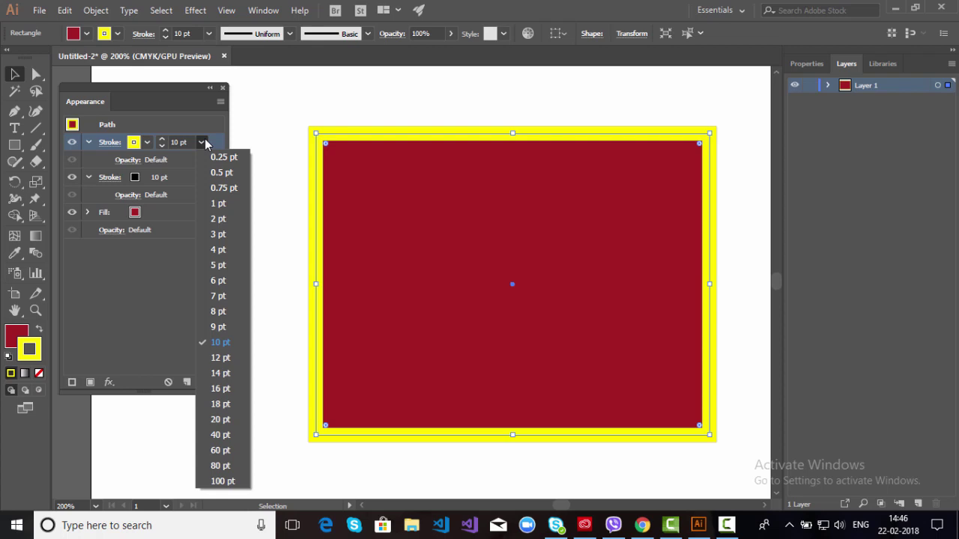
pyautogui.press('Escape')
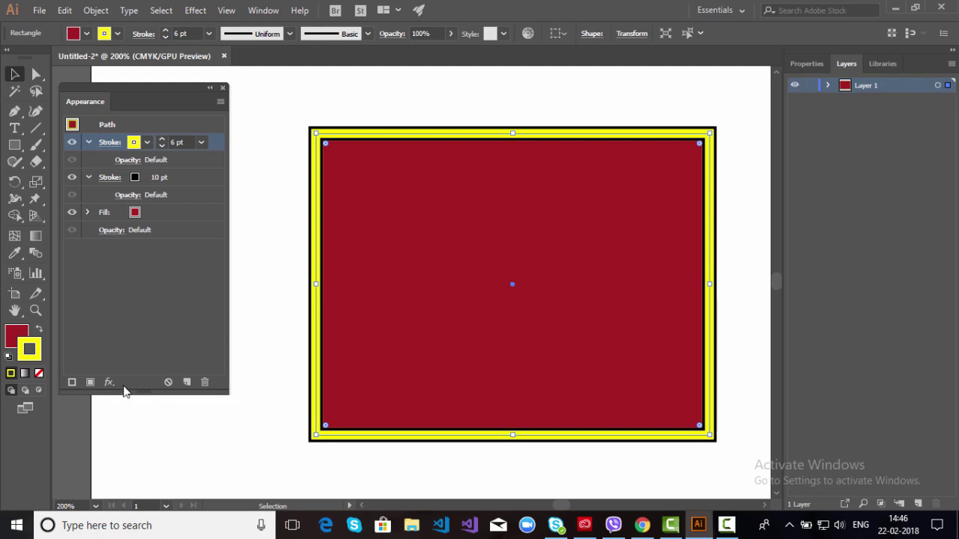
# Apply an Offset Path effect of -10 pt to the yellow stroke.
pyautogui.click(111, 383)
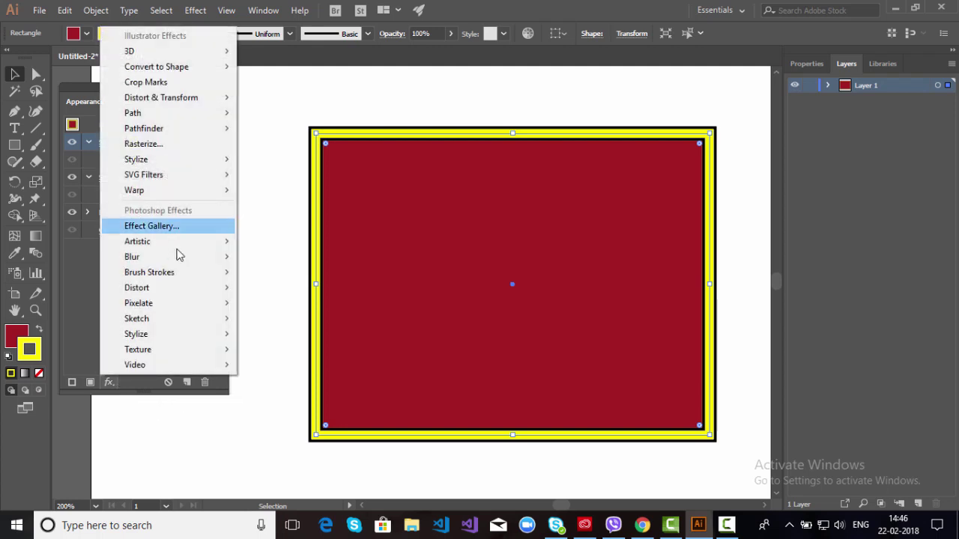
pyautogui.moveTo(167, 162)
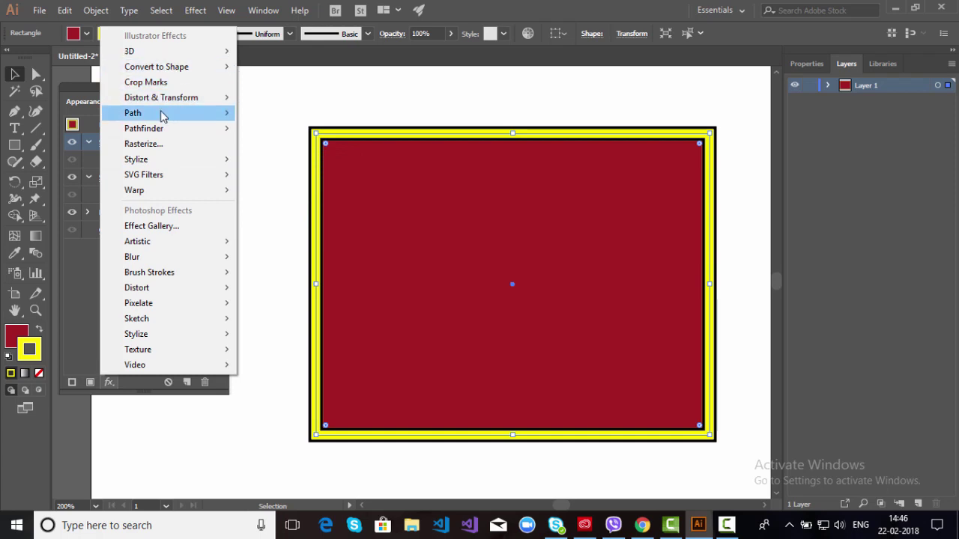
pyautogui.moveTo(164, 117)
pyautogui.click(303, 112)
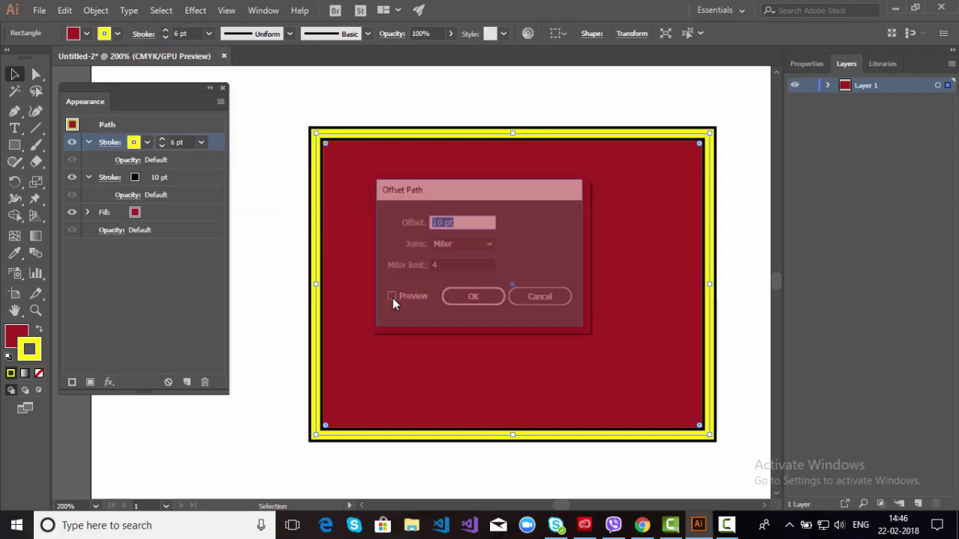
pyautogui.moveTo(483, 191); pyautogui.dragTo(267, 333)
pyautogui.click(253, 416)
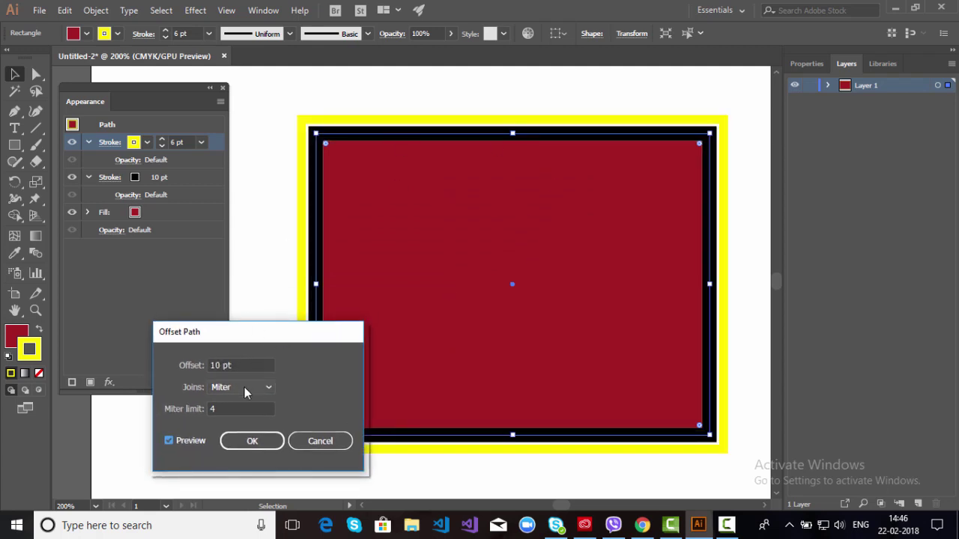
pyautogui.click(242, 364)
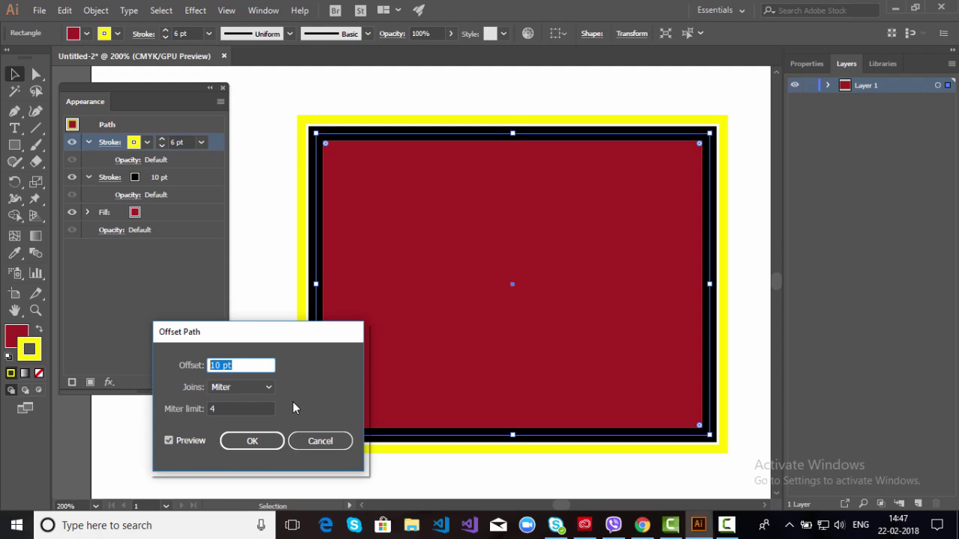
pyautogui.press('Down')
pyautogui.press('Down')
pyautogui.press('Down')
pyautogui.press('Down')
pyautogui.press('Down')
pyautogui.press('Down')
pyautogui.press('Down')
pyautogui.press('Down')
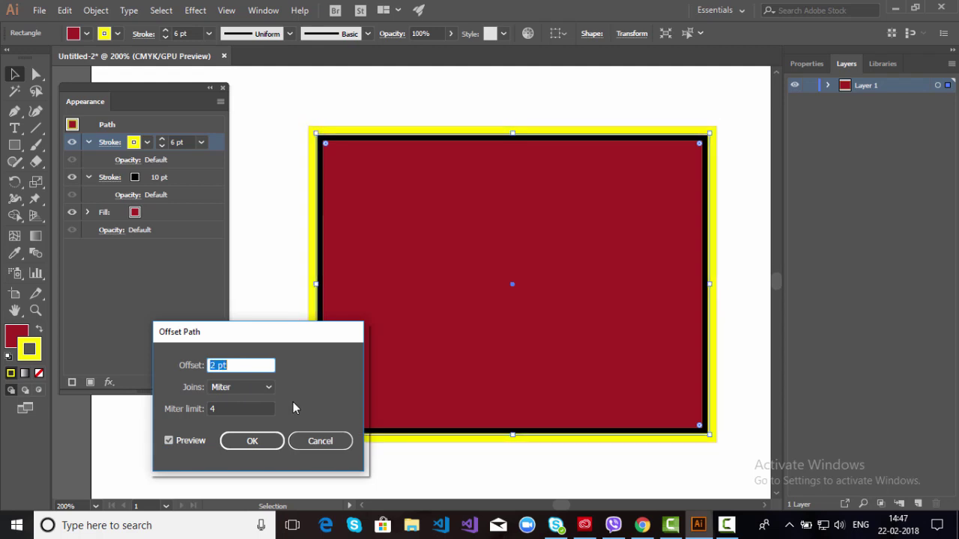
pyautogui.press('Down')
pyautogui.press('Down')
pyautogui.press('Down')
pyautogui.press('Down')
pyautogui.press('Down')
pyautogui.press('Down')
pyautogui.press('Down')
pyautogui.press('Down')
pyautogui.press('Down')
pyautogui.press('Down')
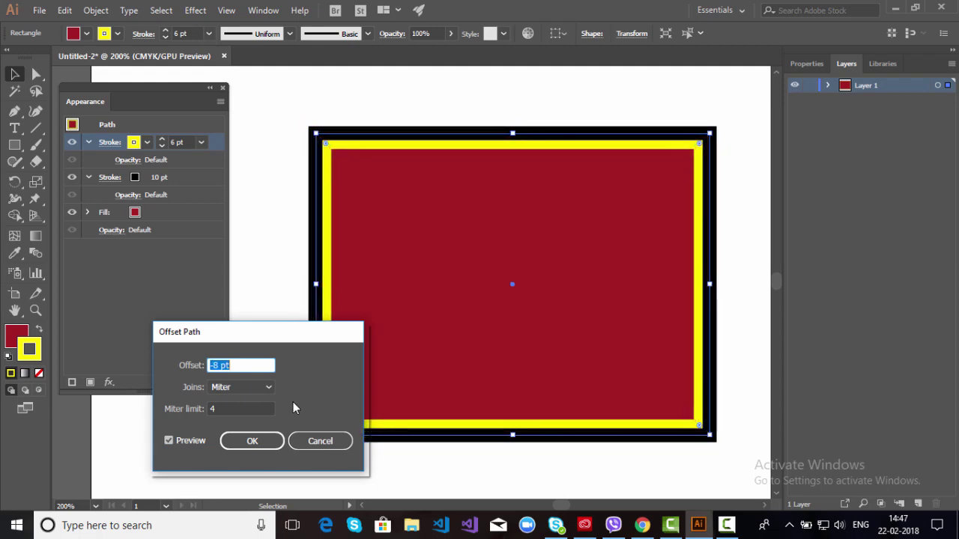
pyautogui.press('Down')
pyautogui.press('Down')
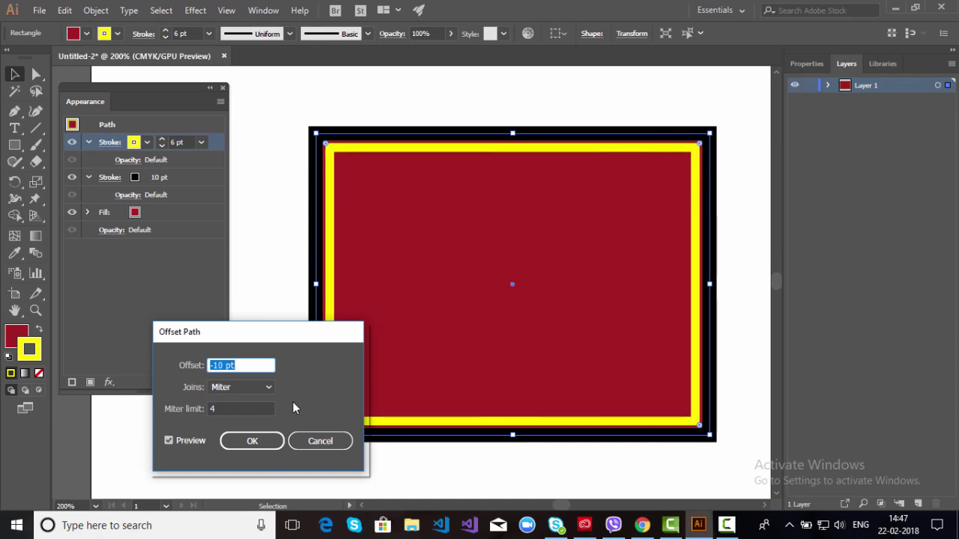
pyautogui.click(253, 439)
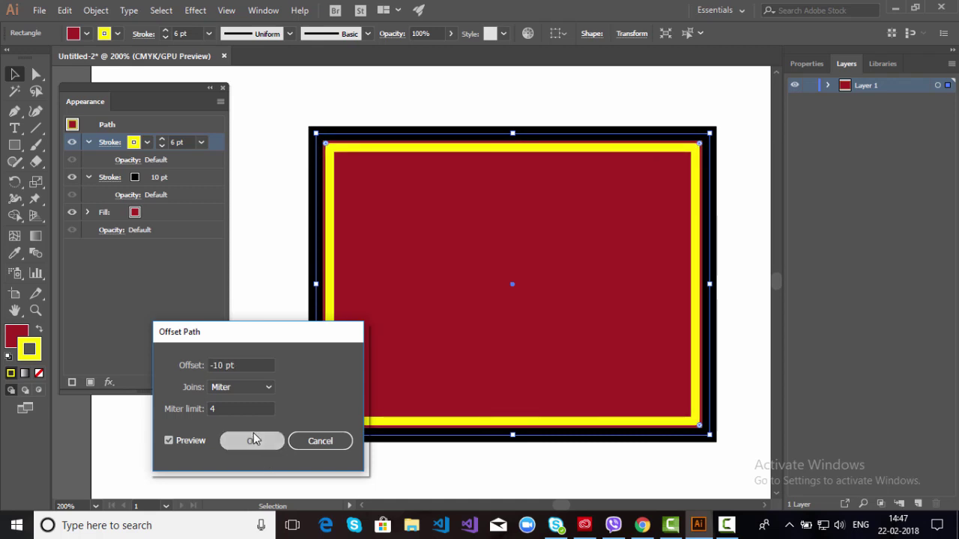
# Reselect the rectangle and add a new top fill using the Foliage pattern swatch.
pyautogui.click(293, 121)
pyautogui.click(439, 221)
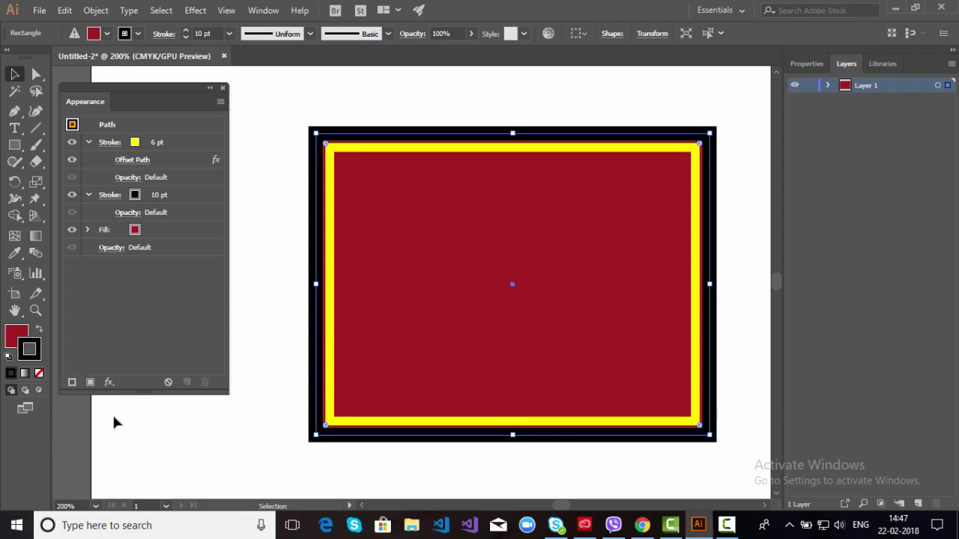
pyautogui.click(91, 382)
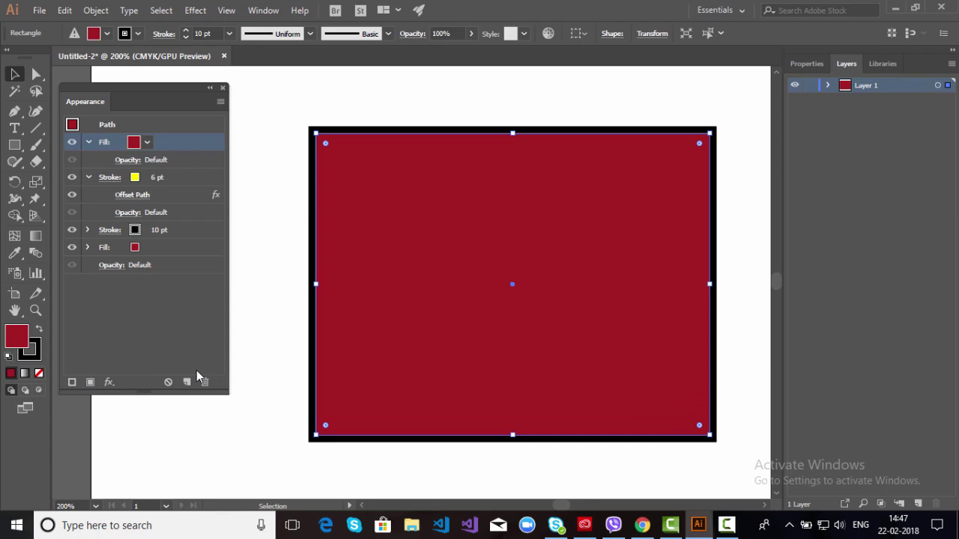
pyautogui.click(148, 142)
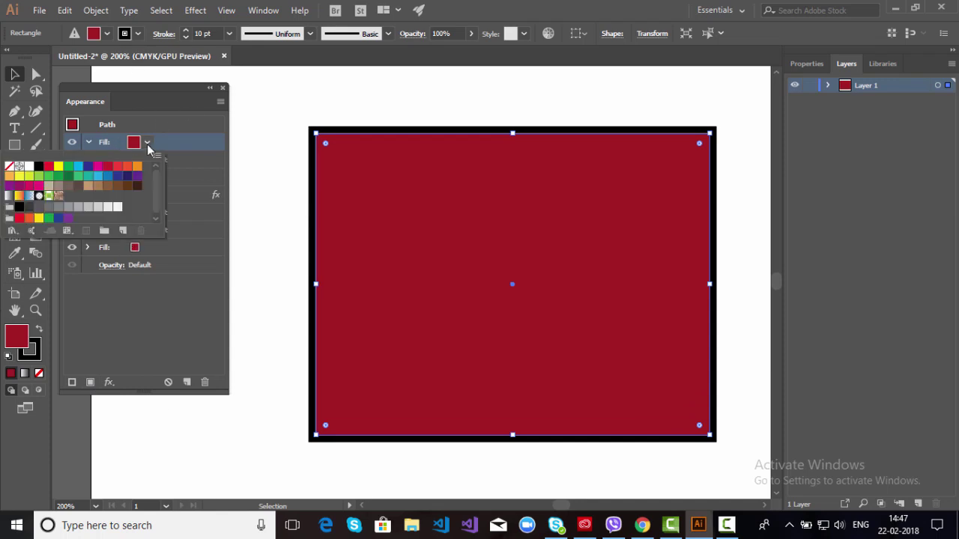
pyautogui.click(49, 196)
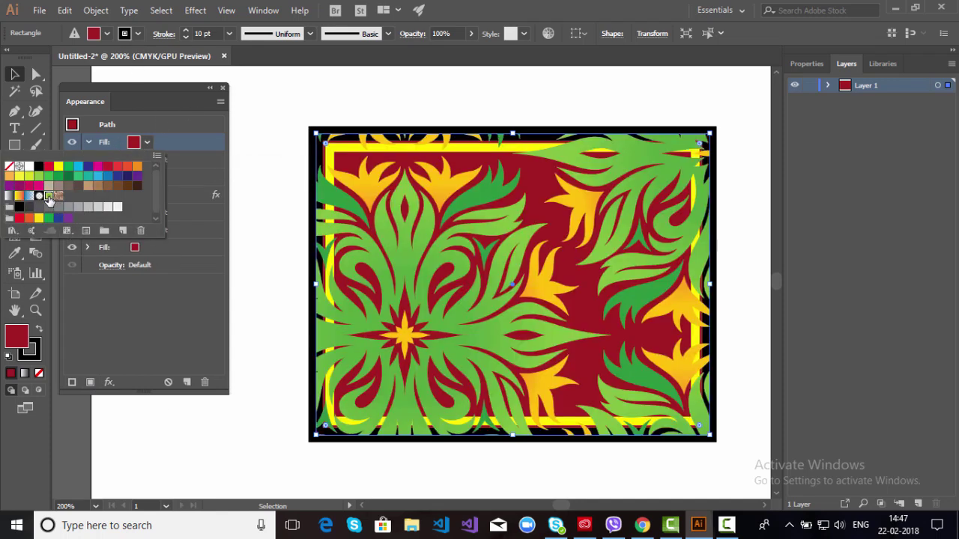
pyautogui.click(141, 86)
pyautogui.moveTo(141, 87); pyautogui.dragTo(183, 89)
pyautogui.click(169, 163)
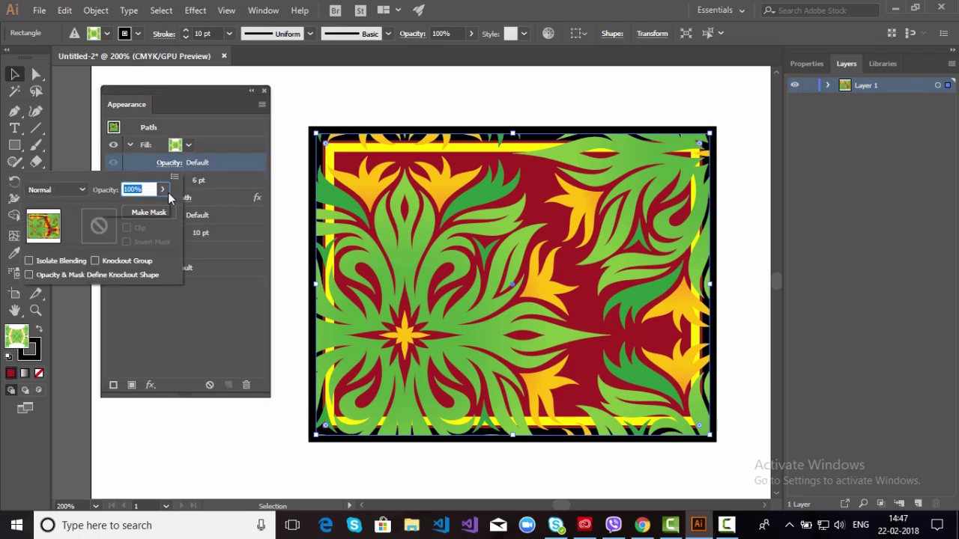
# Lower the foliage pattern fill's opacity to 11%, then collapse the fill and yellow stroke entries.
pyautogui.click(162, 190)
pyautogui.moveTo(162, 206); pyautogui.dragTo(113, 211)
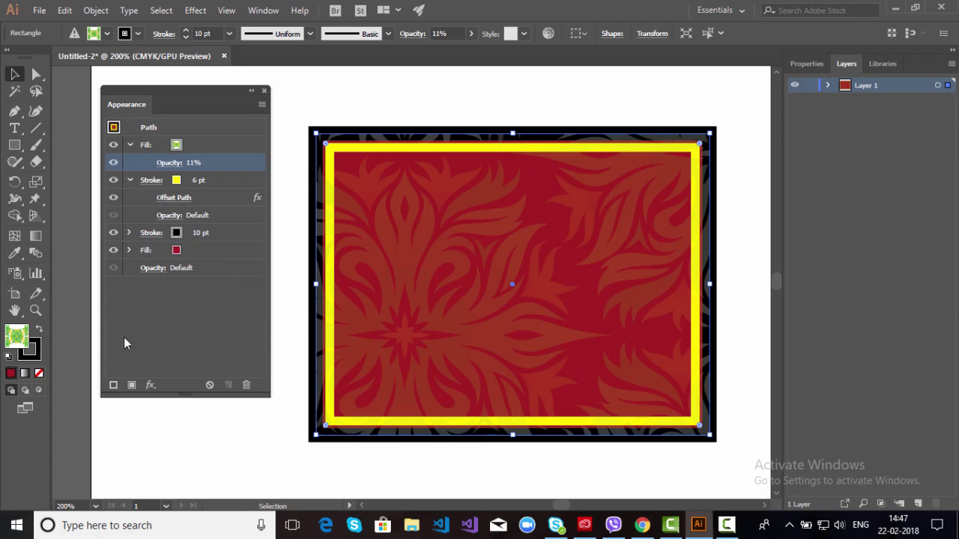
pyautogui.click(131, 147)
pyautogui.click(130, 161)
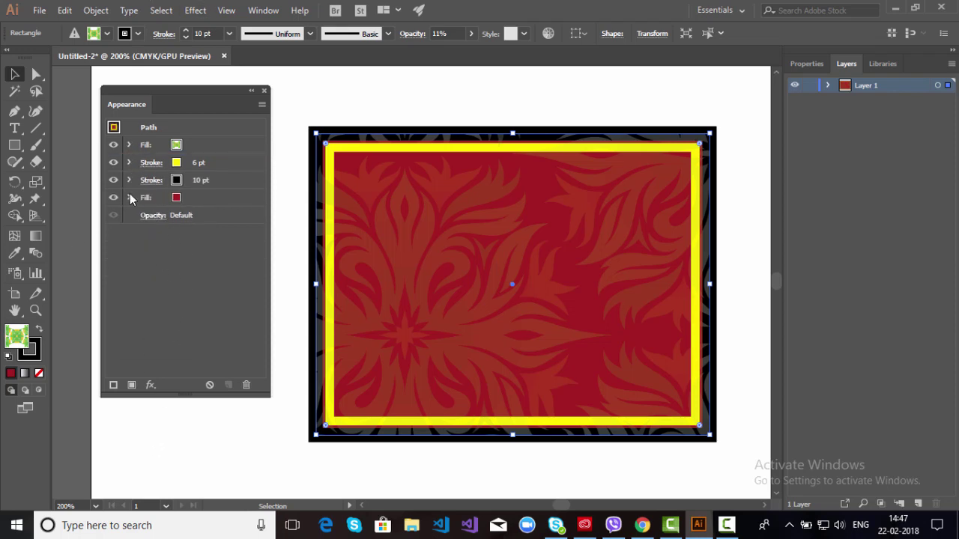
# Apply a default Drop Shadow (Multiply, 50%, 7 pt offsets, 5 pt blur), then deselect.
pyautogui.click(151, 385)
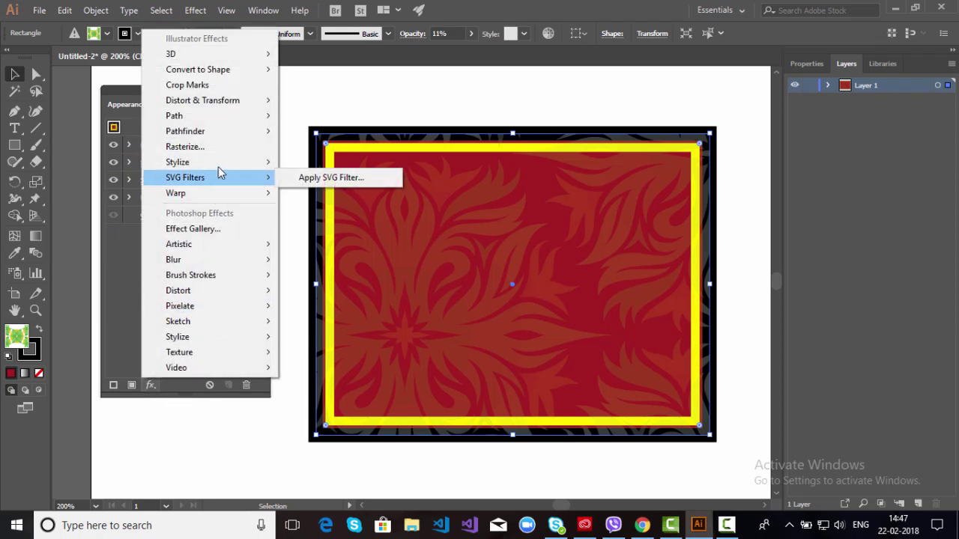
pyautogui.moveTo(218, 161)
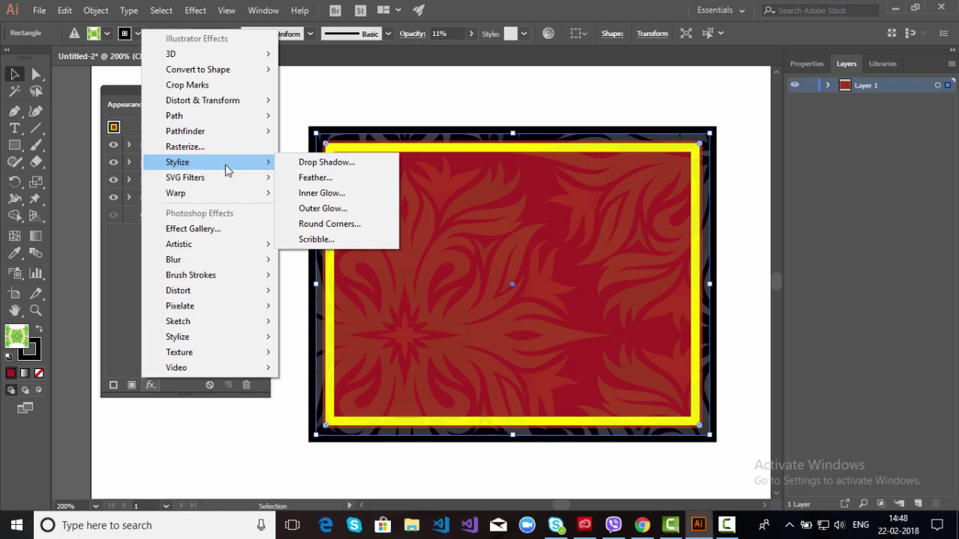
pyautogui.click(325, 163)
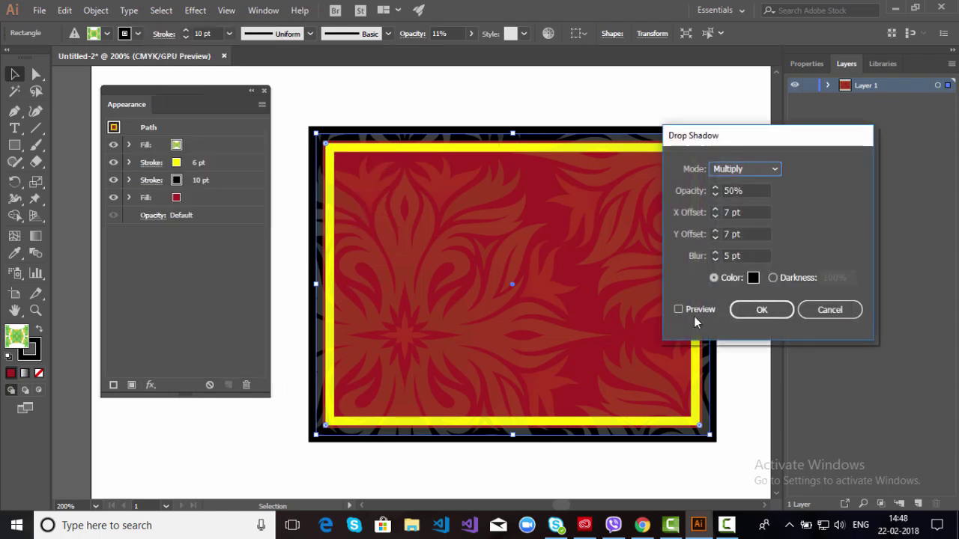
pyautogui.click(689, 310)
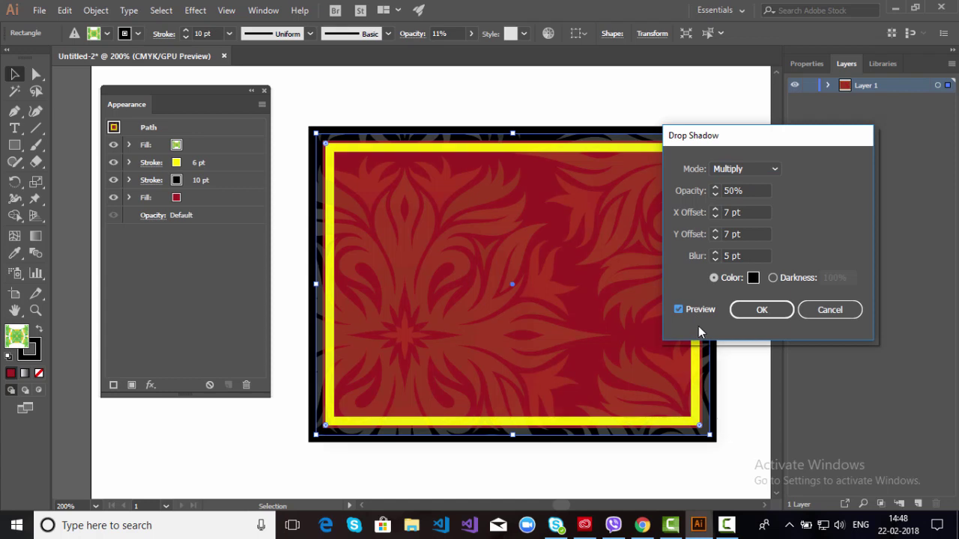
pyautogui.click(771, 309)
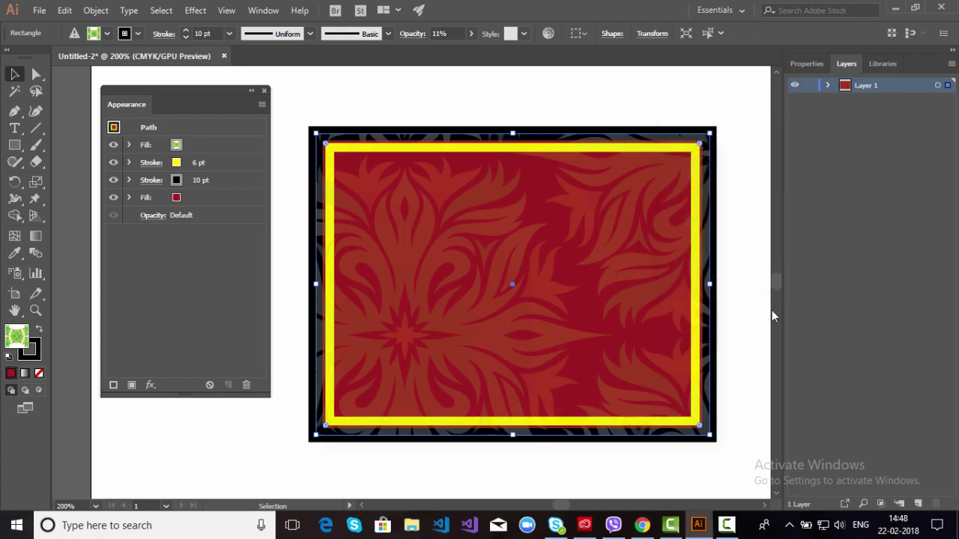
pyautogui.click(719, 427)
pyautogui.scroll(1, 664, 387)
# Reselect the rectangle and add an object-level Drop Shadow coloured EA1552.
pyautogui.moveTo(672, 445); pyautogui.dragTo(598, 328)
pyautogui.click(598, 328)
pyautogui.click(195, 10)
pyautogui.moveTo(267, 160)
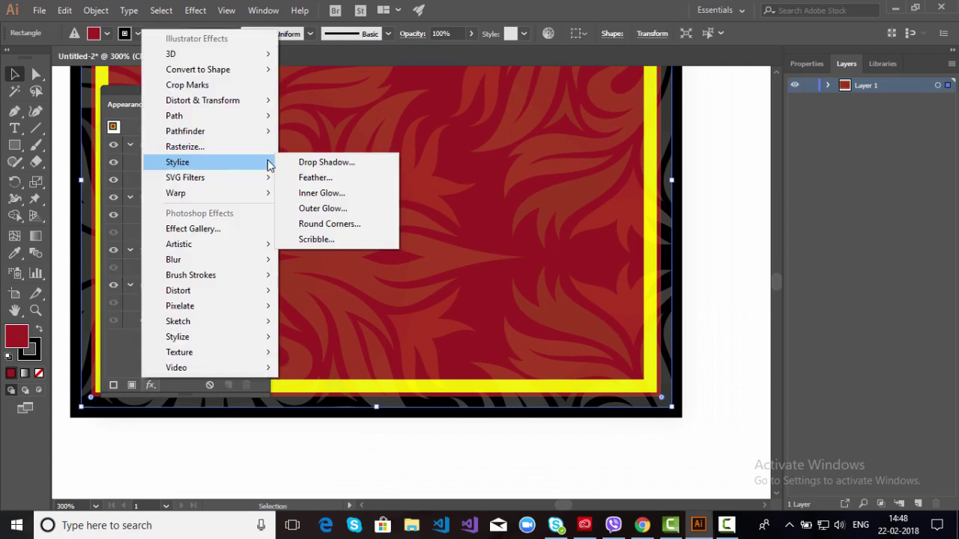
pyautogui.click(303, 161)
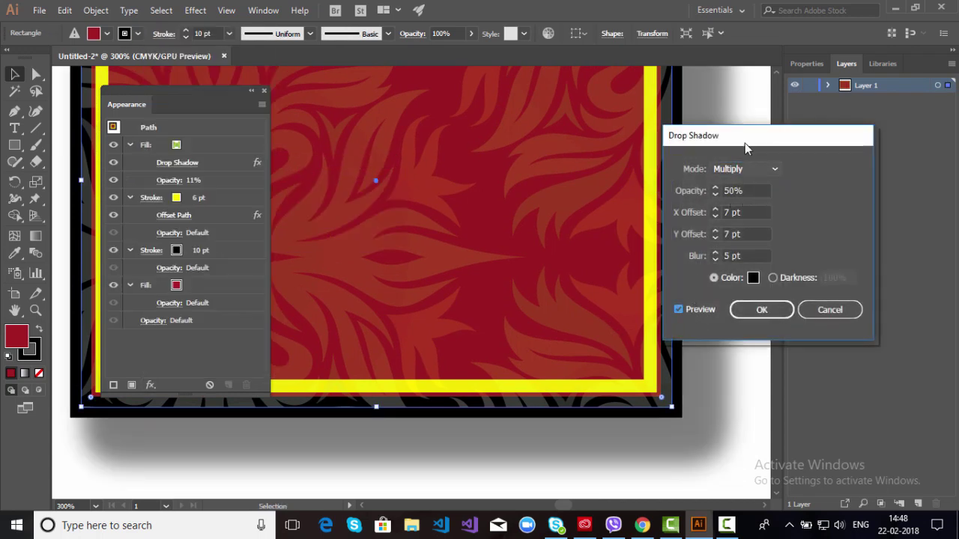
pyautogui.moveTo(749, 141); pyautogui.dragTo(840, 274)
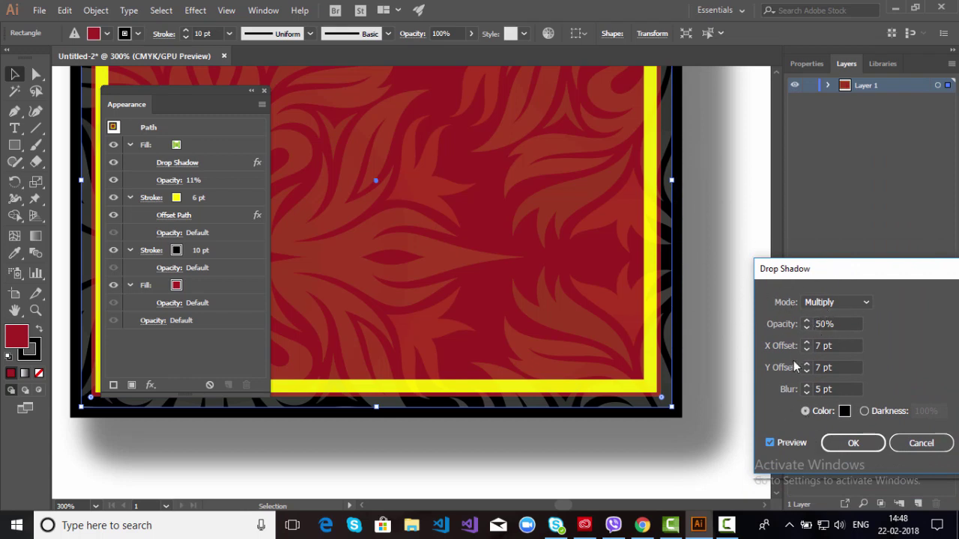
pyautogui.click(844, 411)
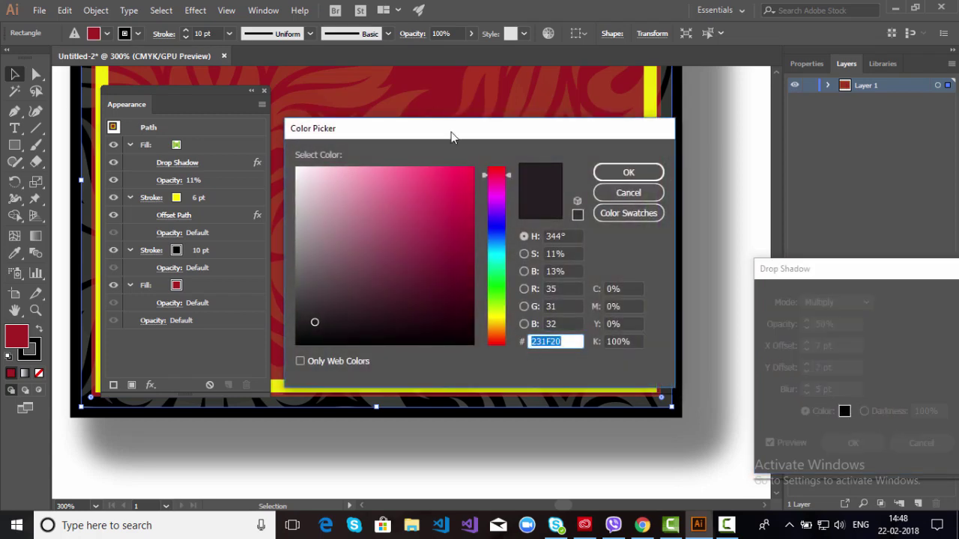
pyautogui.write('EA1552')
pyautogui.click(613, 178)
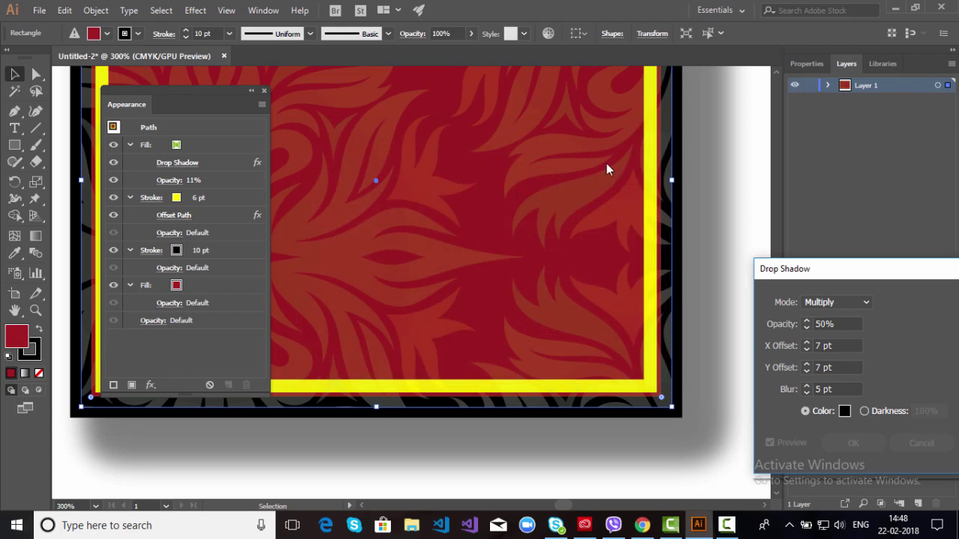
pyautogui.click(853, 443)
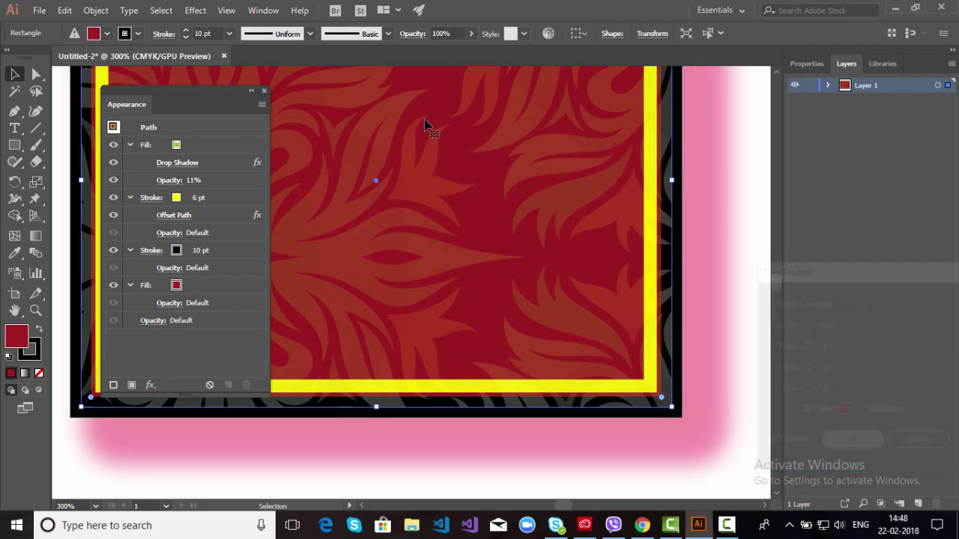
pyautogui.hotkey('ctrl', '0')
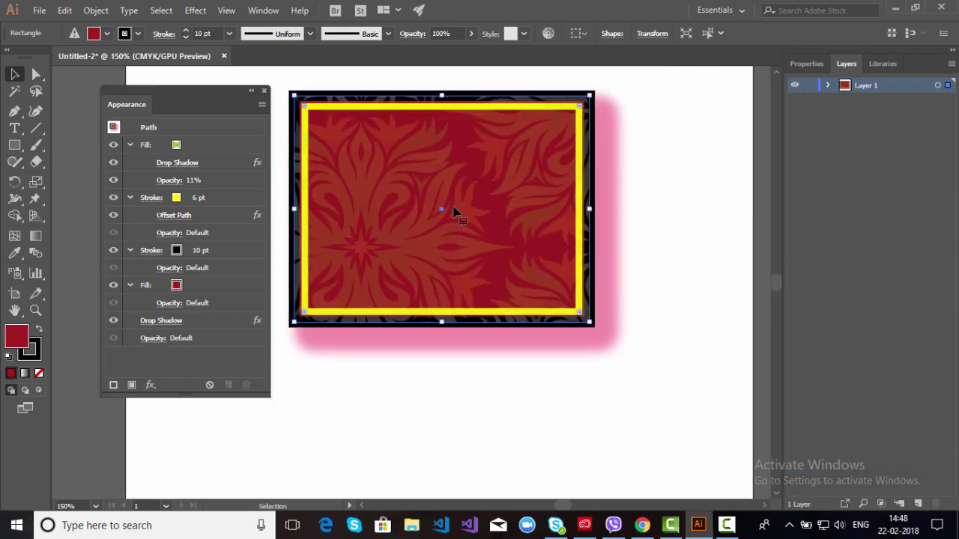
# Toggle the pink Drop Shadow's visibility in the Appearance panel, leaving it switched off.
pyautogui.click(114, 322)
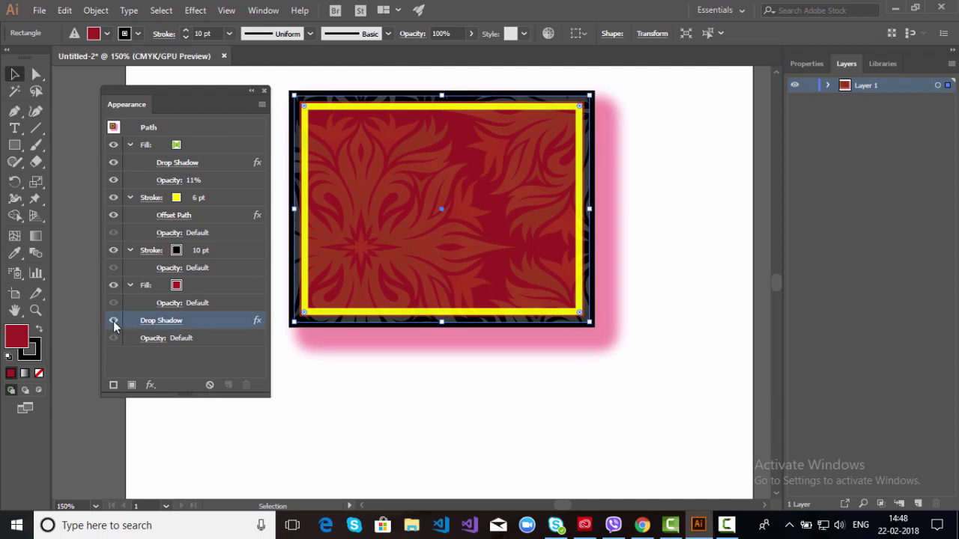
pyautogui.click(113, 321)
pyautogui.click(113, 321)
pyautogui.click(114, 321)
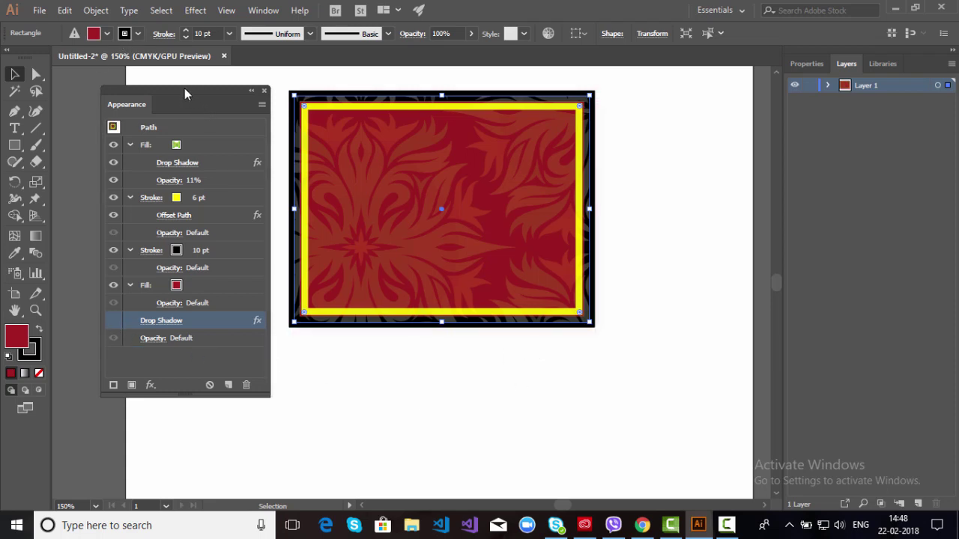
pyautogui.moveTo(184, 89); pyautogui.dragTo(168, 88)
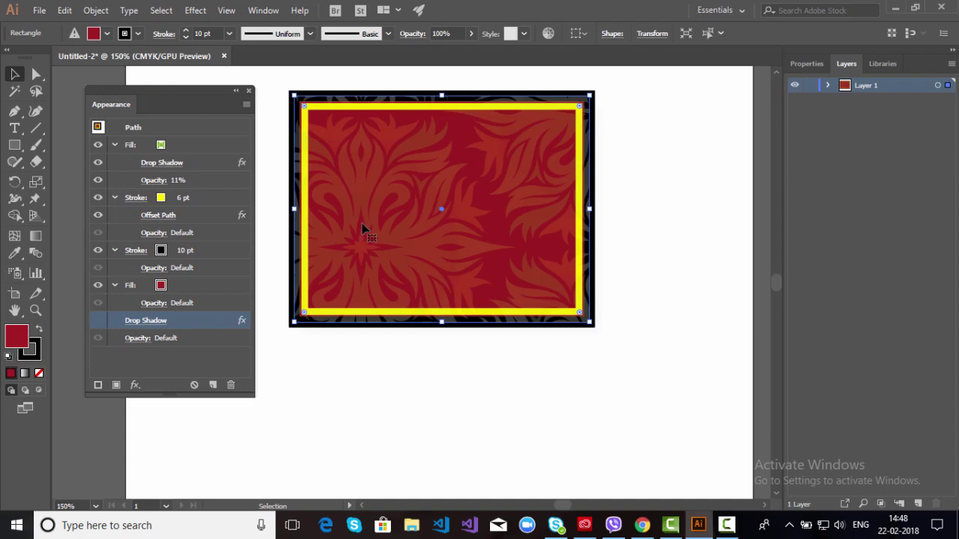